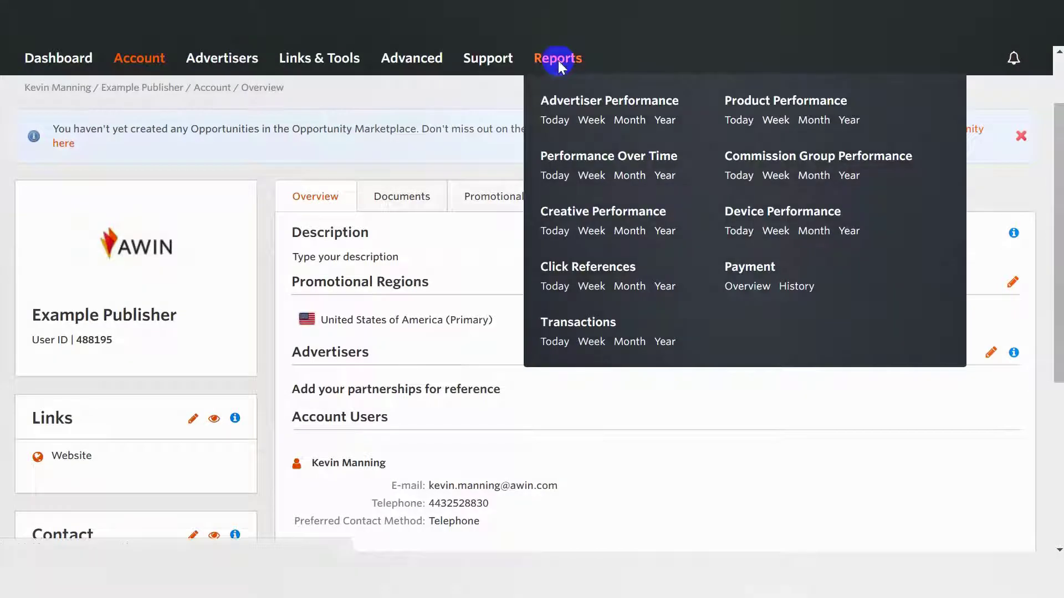
Open the Reports page and review the available report types.
{"action": "left_click", "coordinate": [559, 60]}
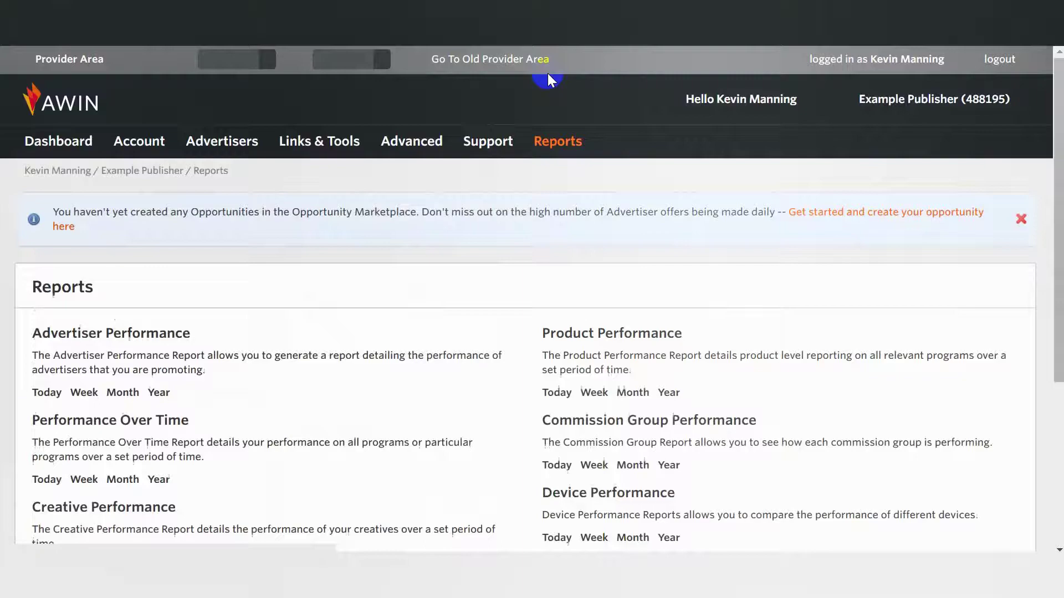
{"action": "scroll", "coordinate": [339, 222], "scroll_direction": "down", "scroll_amount": 3}
{"action": "scroll", "coordinate": [339, 223], "scroll_direction": "down", "scroll_amount": 1}
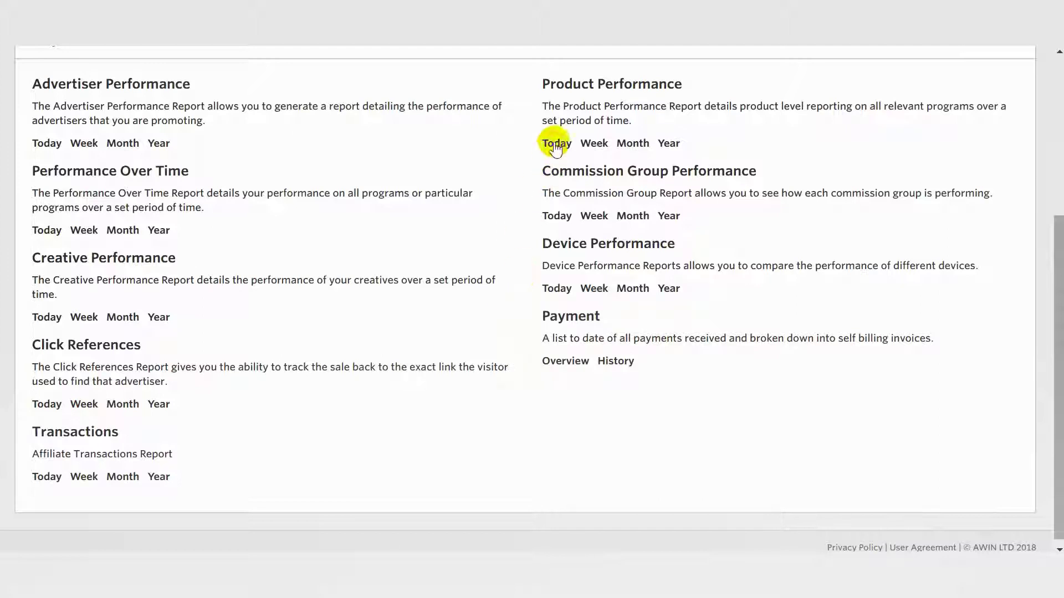
{"action": "scroll", "coordinate": [668, 135], "scroll_direction": "up", "scroll_amount": 3}
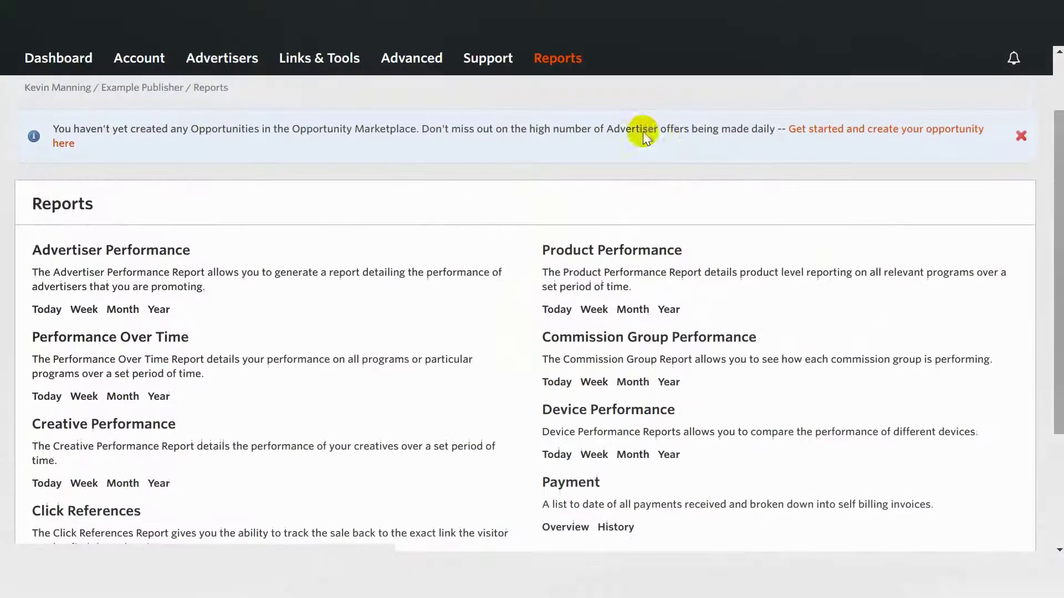
{"action": "mouse_move", "coordinate": [551, 61]}
{"action": "left_click", "coordinate": [660, 122]}
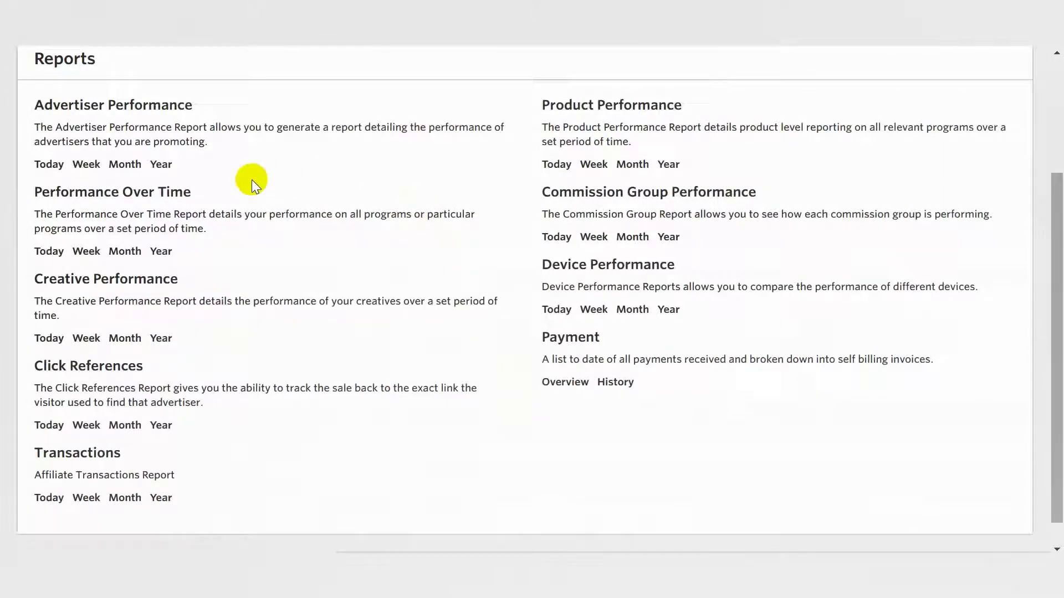
Open the yearly Advertiser Performance report and set it to Last Month, based on Transaction Date, for the United States of America.
{"action": "left_click", "coordinate": [158, 164]}
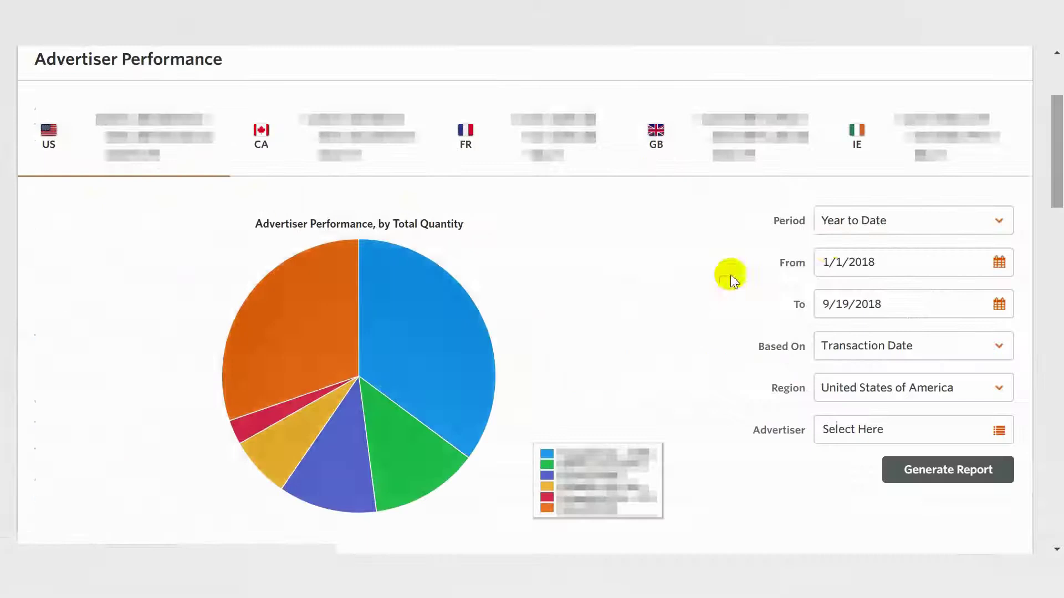
{"action": "left_click", "coordinate": [864, 225]}
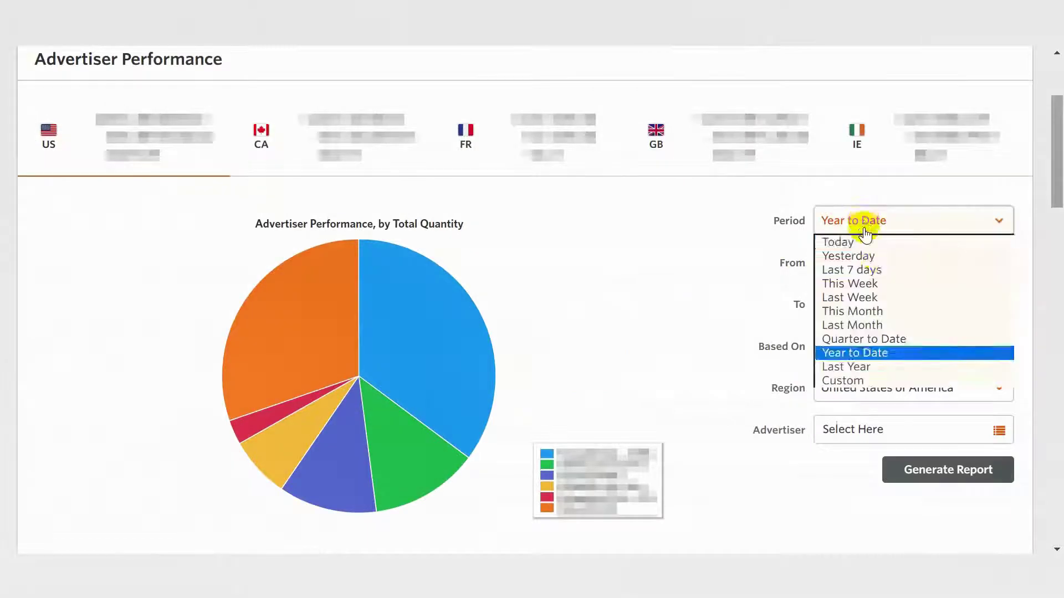
{"action": "key", "text": "Escape"}
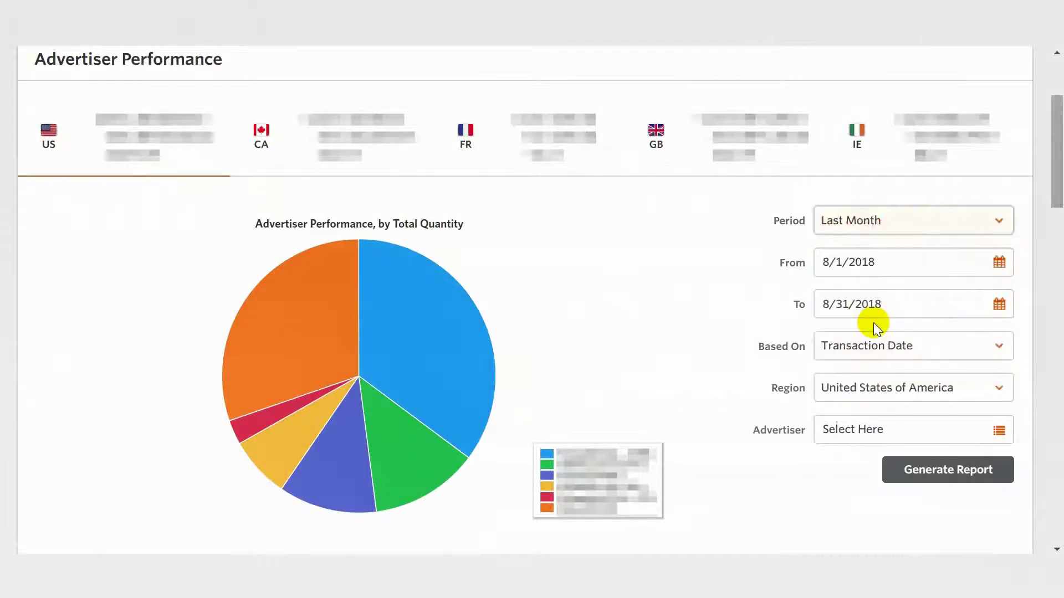
{"action": "left_click", "coordinate": [842, 350]}
{"action": "left_click", "coordinate": [850, 381]}
{"action": "left_click", "coordinate": [847, 389]}
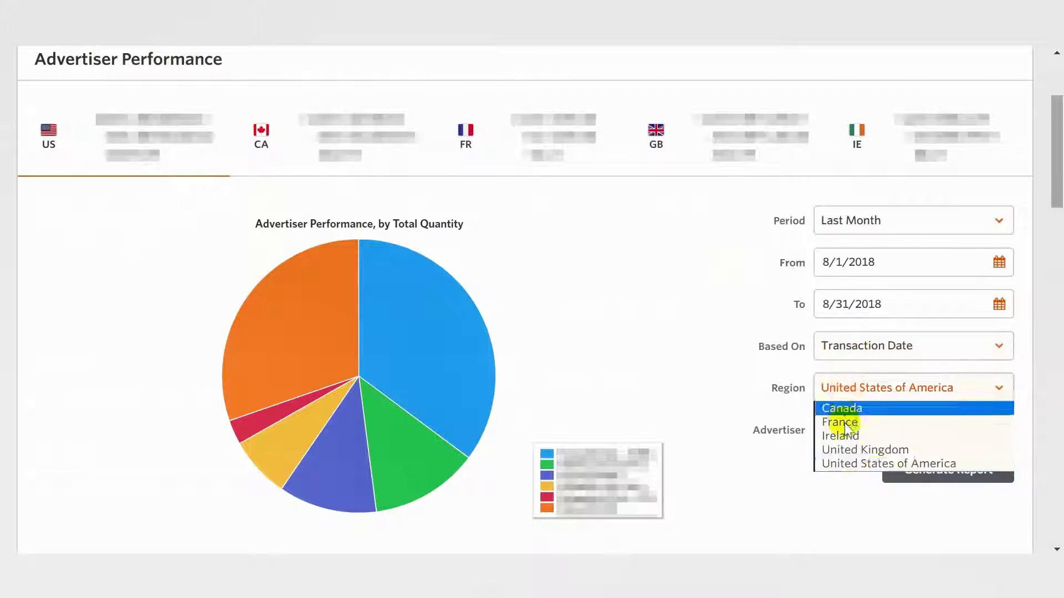
{"action": "left_click", "coordinate": [853, 461]}
Browse the advertiser filter list and close it without selecting any advertiser.
{"action": "left_click", "coordinate": [850, 438]}
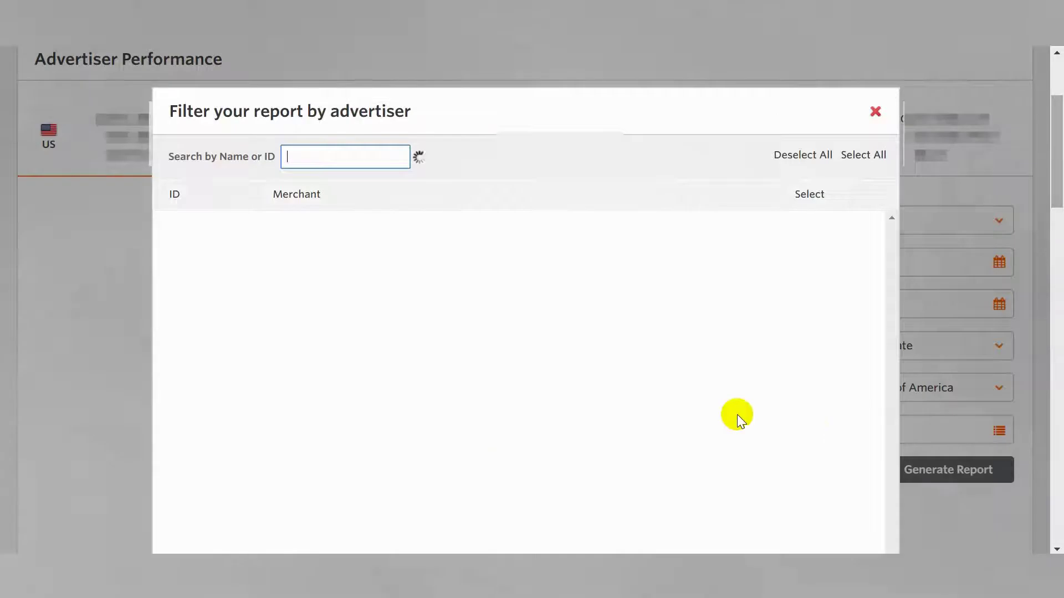
{"action": "scroll", "coordinate": [649, 331], "scroll_direction": "down", "scroll_amount": 3}
{"action": "scroll", "coordinate": [648, 331], "scroll_direction": "up", "scroll_amount": 5}
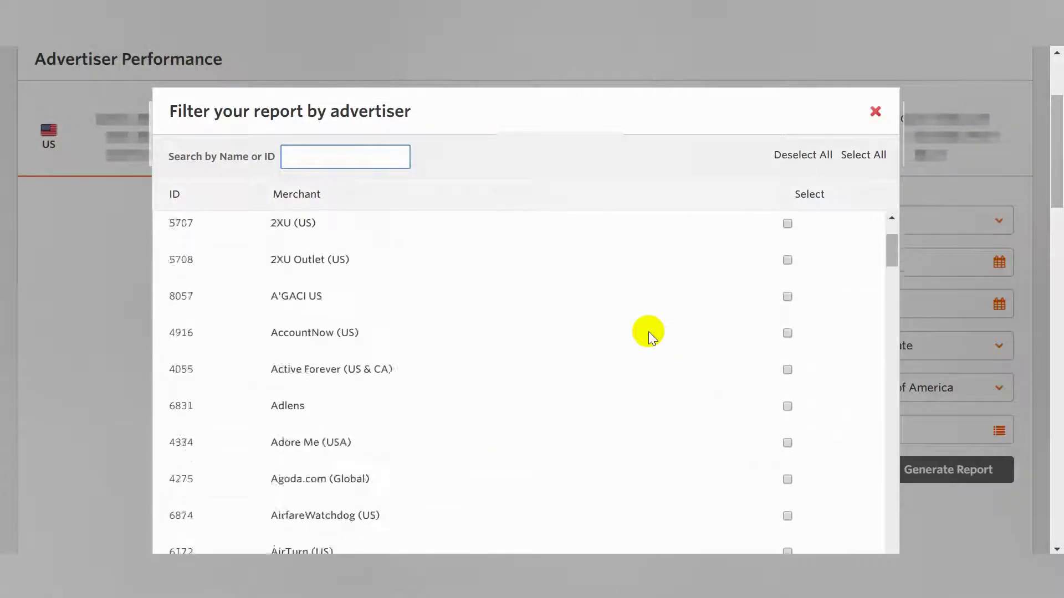
{"action": "left_click", "coordinate": [875, 111]}
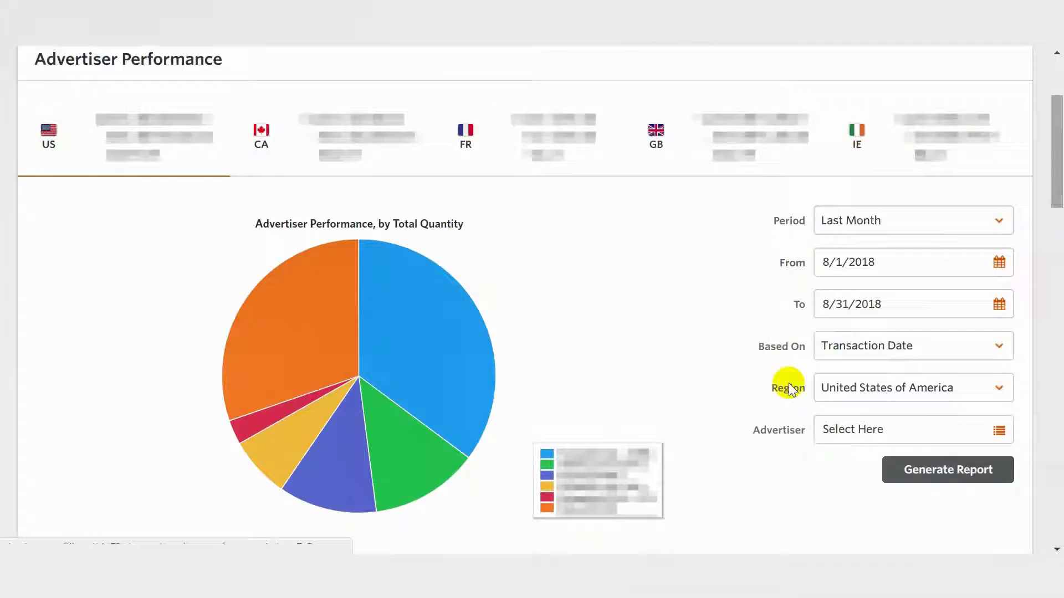
Generate the Last Month Advertiser Performance report and review its results table.
{"action": "left_click", "coordinate": [932, 480]}
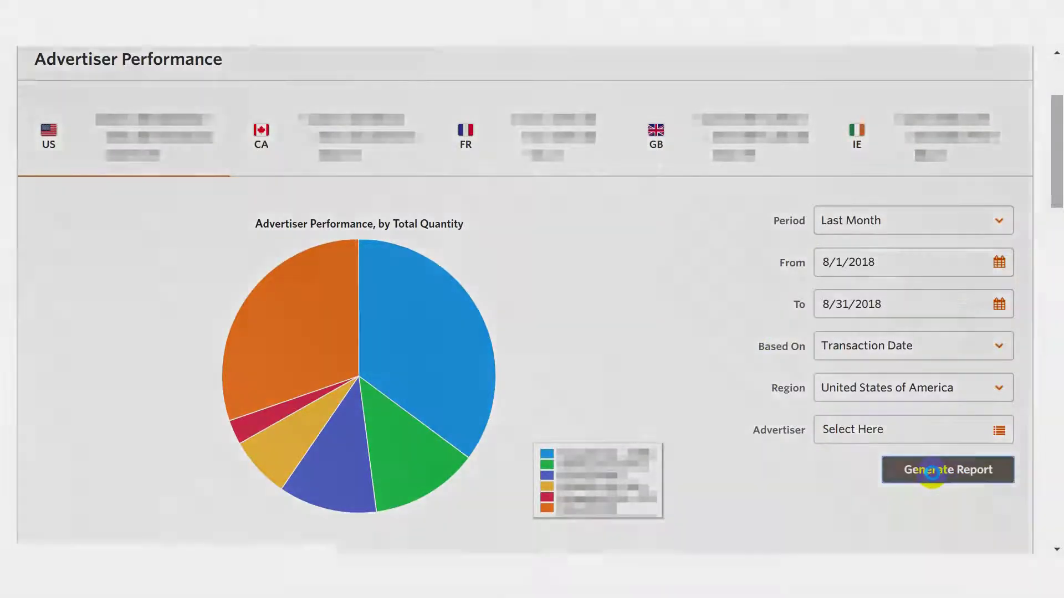
{"action": "scroll", "coordinate": [726, 296], "scroll_direction": "down", "scroll_amount": 4}
{"action": "scroll", "coordinate": [725, 295], "scroll_direction": "down", "scroll_amount": 7}
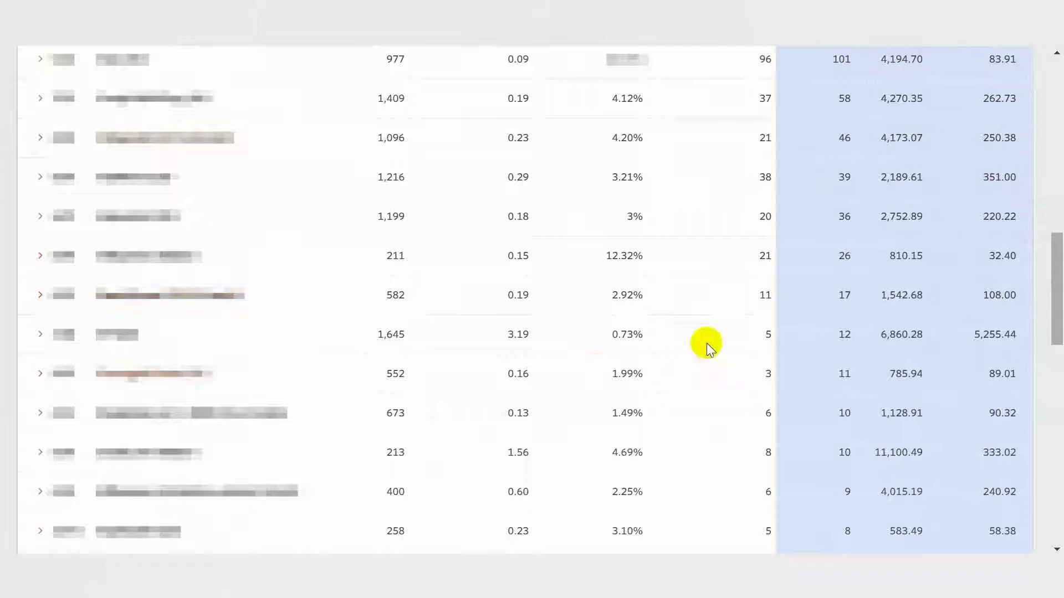
{"action": "scroll", "coordinate": [752, 255], "scroll_direction": "up", "scroll_amount": 3}
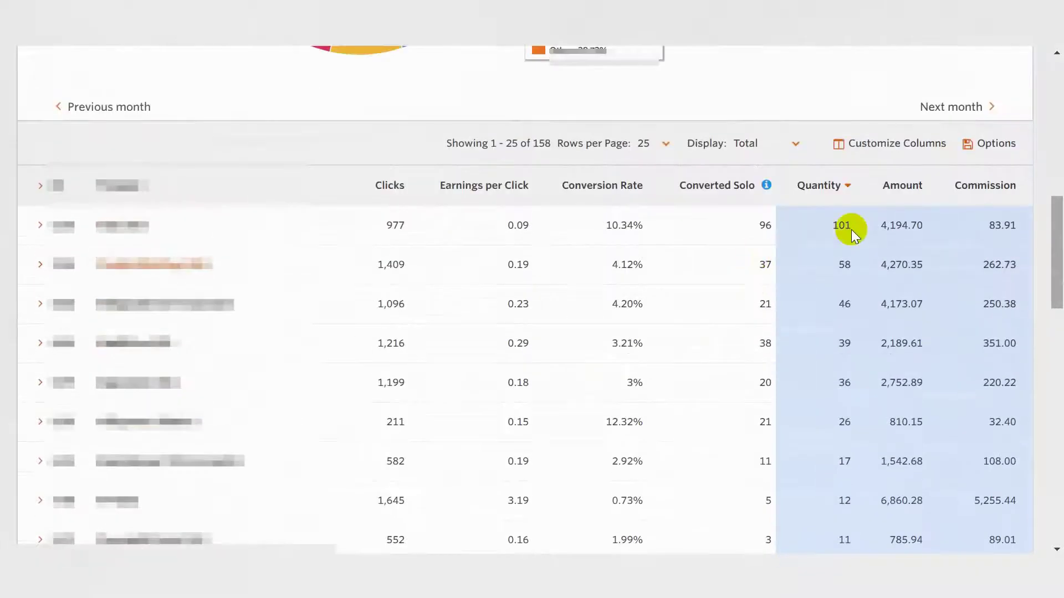
Add the No. Products column to the Advertiser Performance table.
{"action": "left_click", "coordinate": [880, 145]}
{"action": "scroll", "coordinate": [523, 288], "scroll_direction": "down", "scroll_amount": 5}
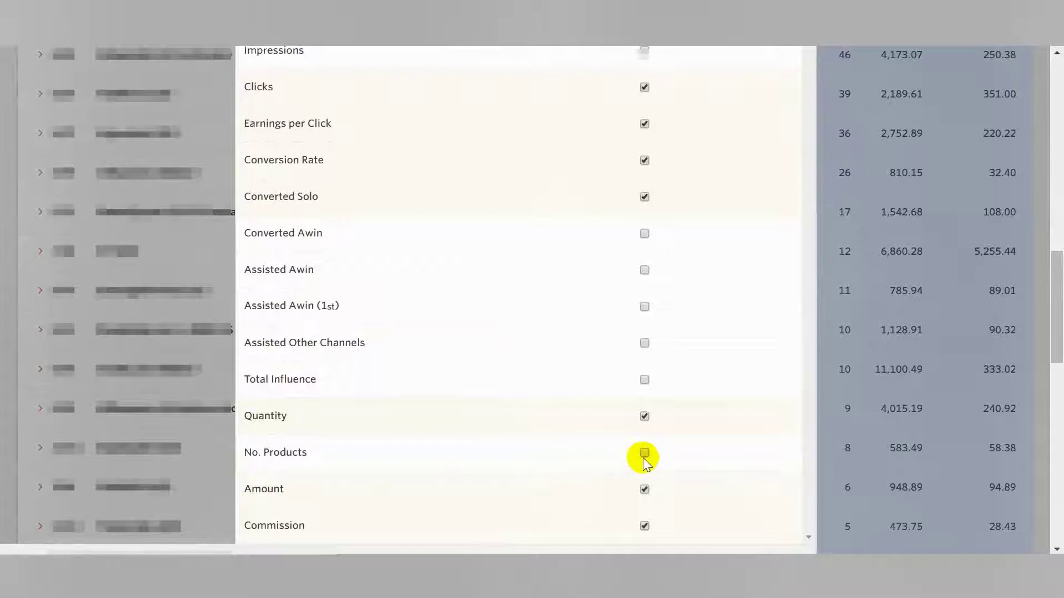
{"action": "left_click", "coordinate": [644, 455]}
{"action": "scroll", "coordinate": [549, 353], "scroll_direction": "down", "scroll_amount": 3}
{"action": "left_click", "coordinate": [757, 410]}
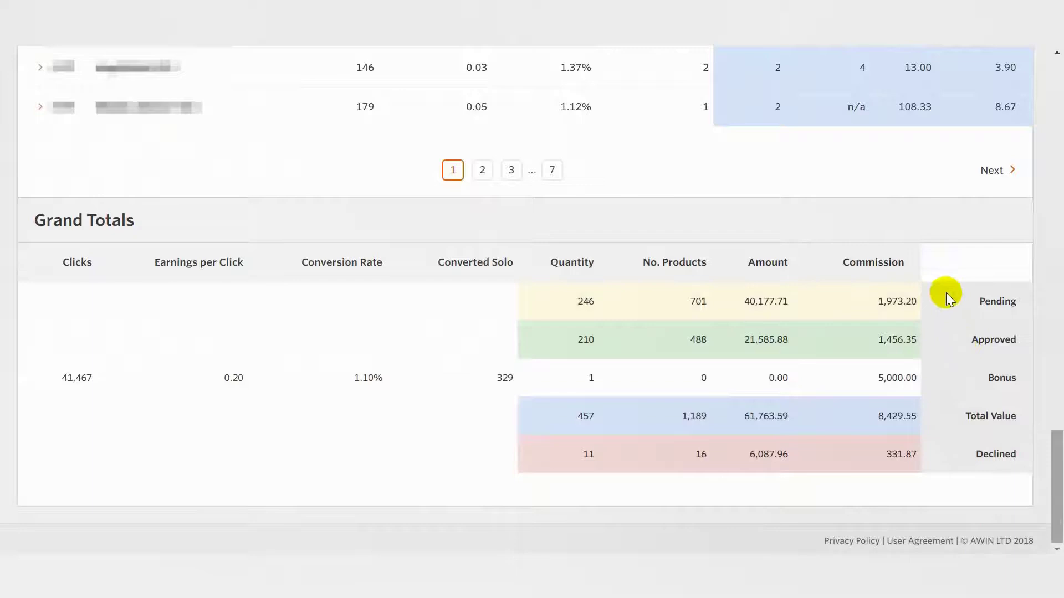
Review the grand totals and advertiser rows, and open the report table's Options.
{"action": "scroll", "coordinate": [943, 289], "scroll_direction": "up", "scroll_amount": 10}
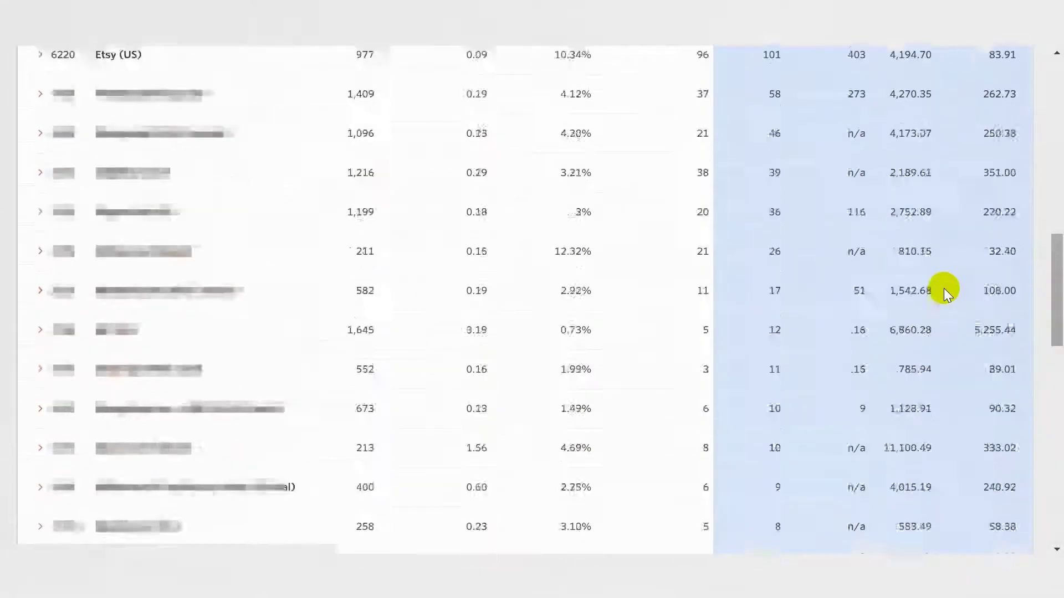
{"action": "scroll", "coordinate": [943, 288], "scroll_direction": "up", "scroll_amount": 3}
{"action": "left_click", "coordinate": [983, 161]}
{"action": "left_click", "coordinate": [973, 209]}
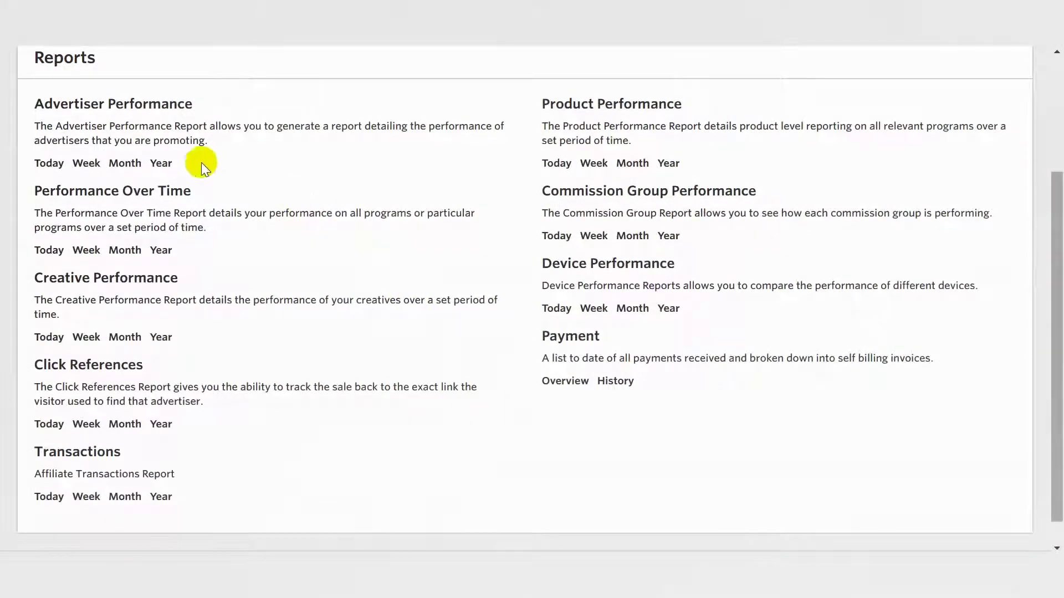
Reopen the yearly Advertiser Performance report and generate it for the Quarter to Date period.
{"action": "left_click", "coordinate": [161, 164]}
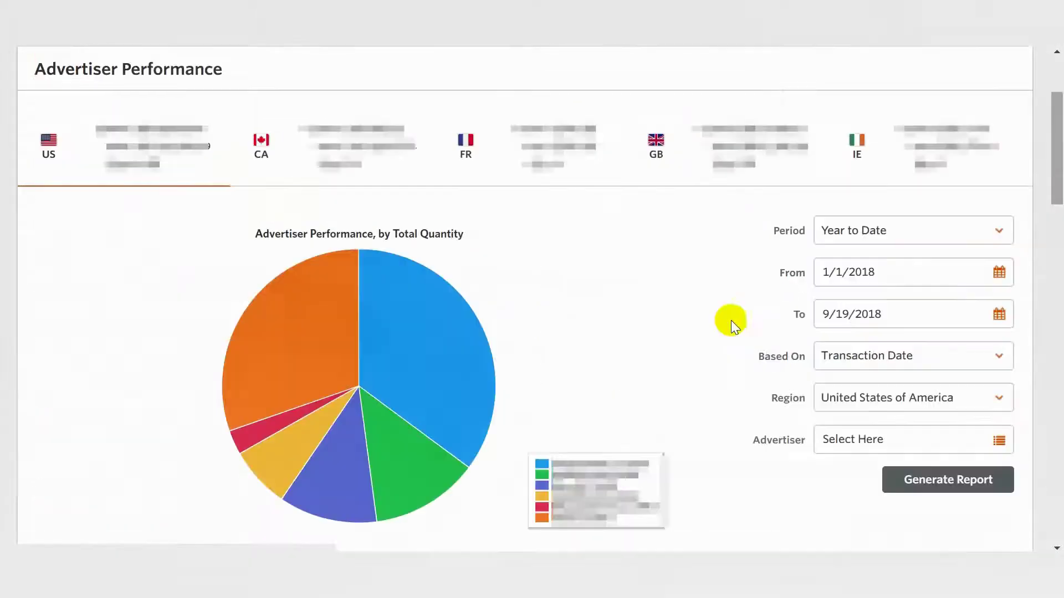
{"action": "left_click", "coordinate": [863, 232]}
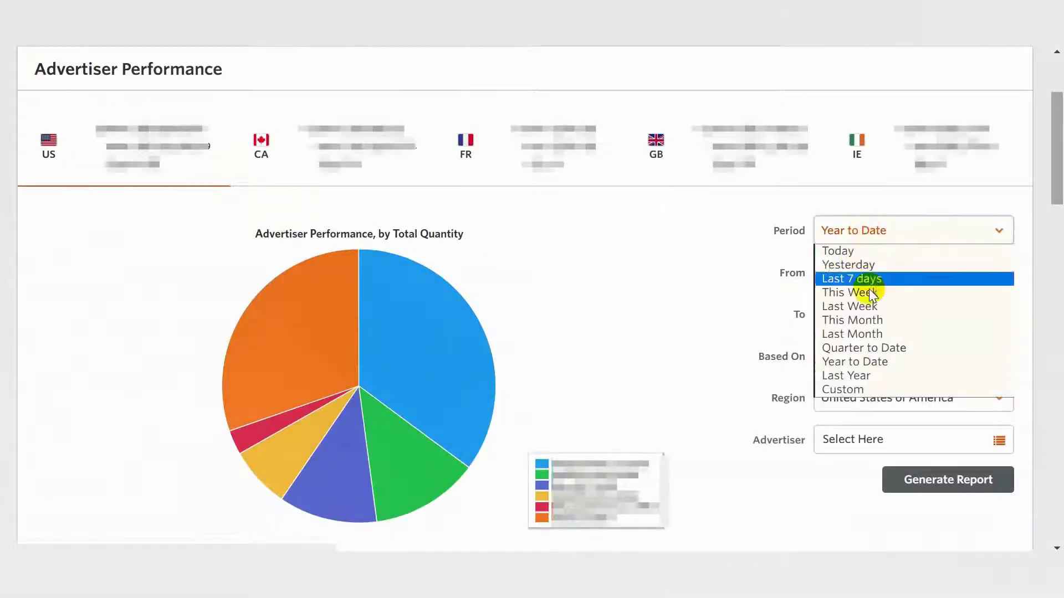
{"action": "left_click", "coordinate": [881, 348]}
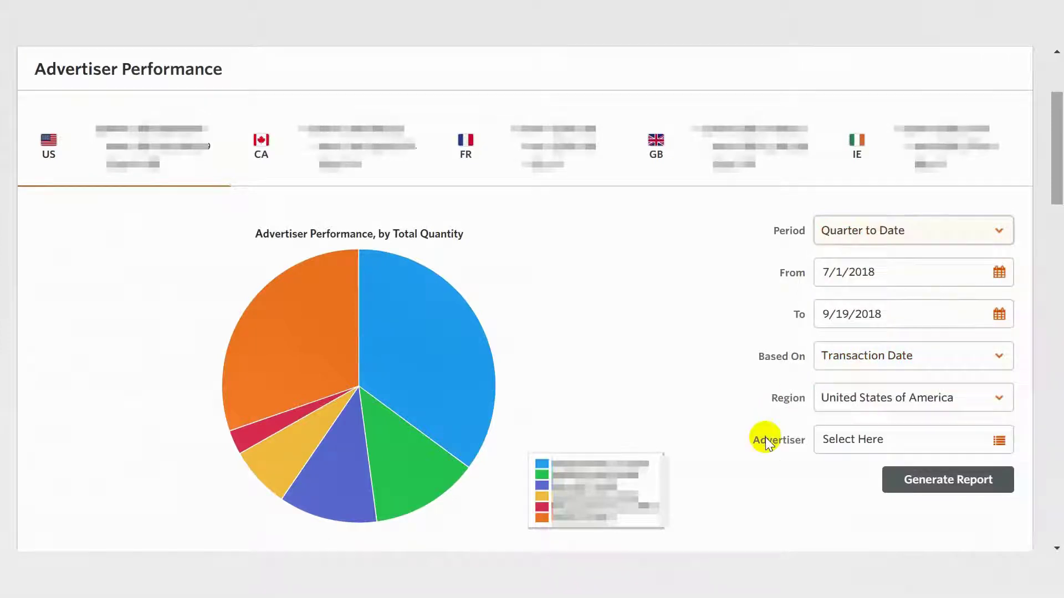
{"action": "left_click", "coordinate": [895, 480]}
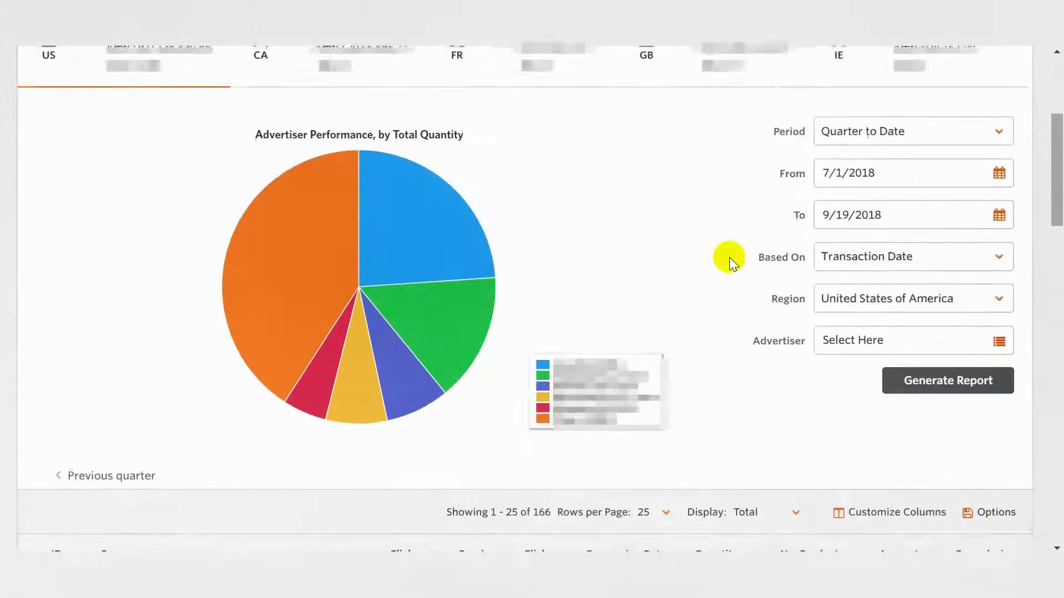
Replace the Earnings per Click and Conversion Rate columns with Converted Solo, Converted Awin, Assisted Awin, Assisted Awin (1st), Assisted Other Channels and Total Influence.
{"action": "scroll", "coordinate": [729, 257], "scroll_direction": "down", "scroll_amount": 4}
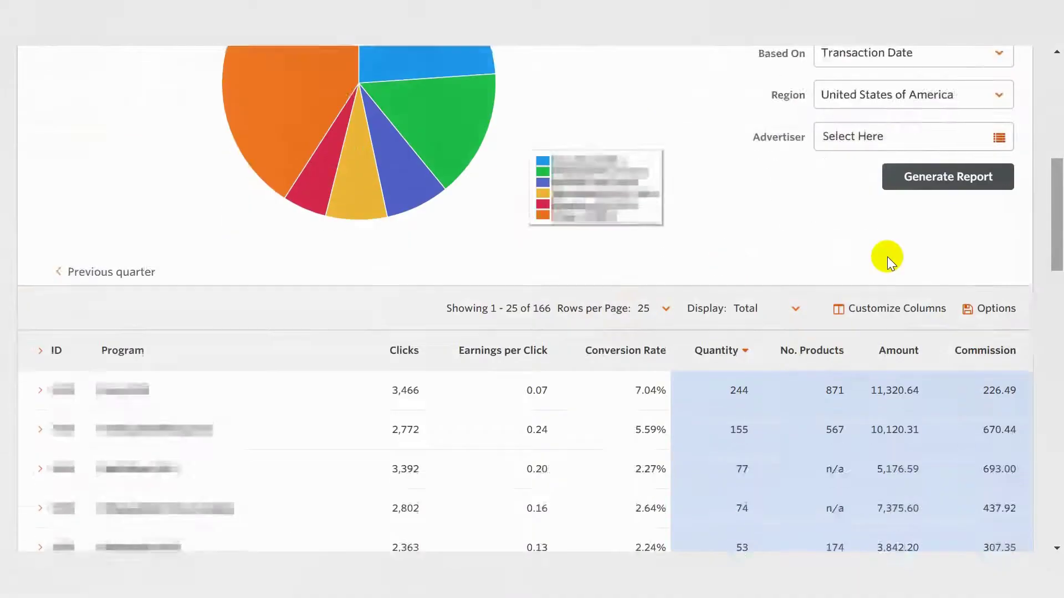
{"action": "left_click", "coordinate": [868, 307]}
{"action": "scroll", "coordinate": [600, 355], "scroll_direction": "down", "scroll_amount": 4}
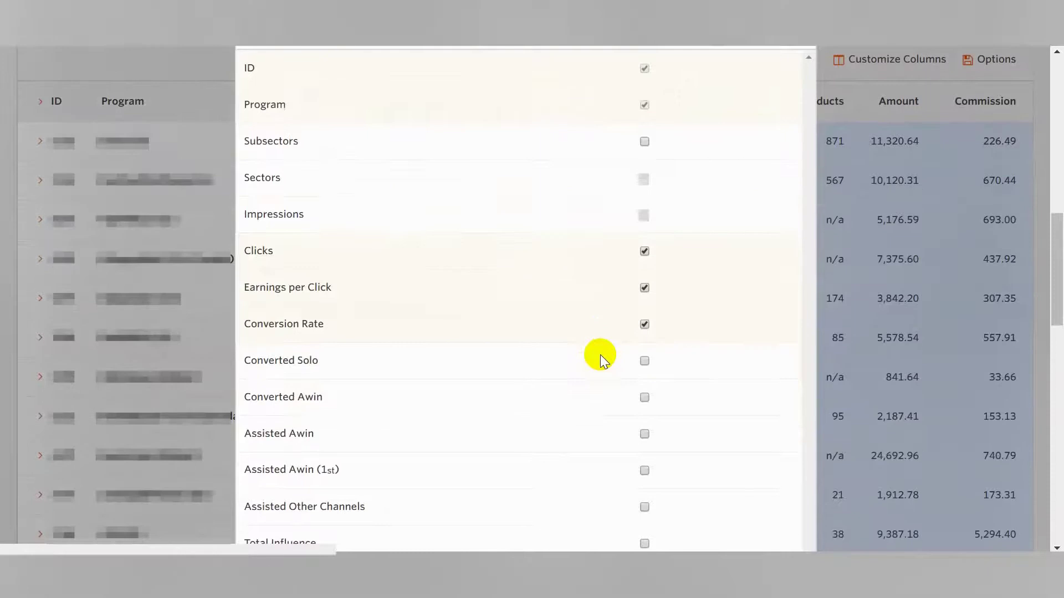
{"action": "scroll", "coordinate": [600, 355], "scroll_direction": "down", "scroll_amount": 2}
{"action": "left_click", "coordinate": [645, 278]}
{"action": "left_click", "coordinate": [644, 313]}
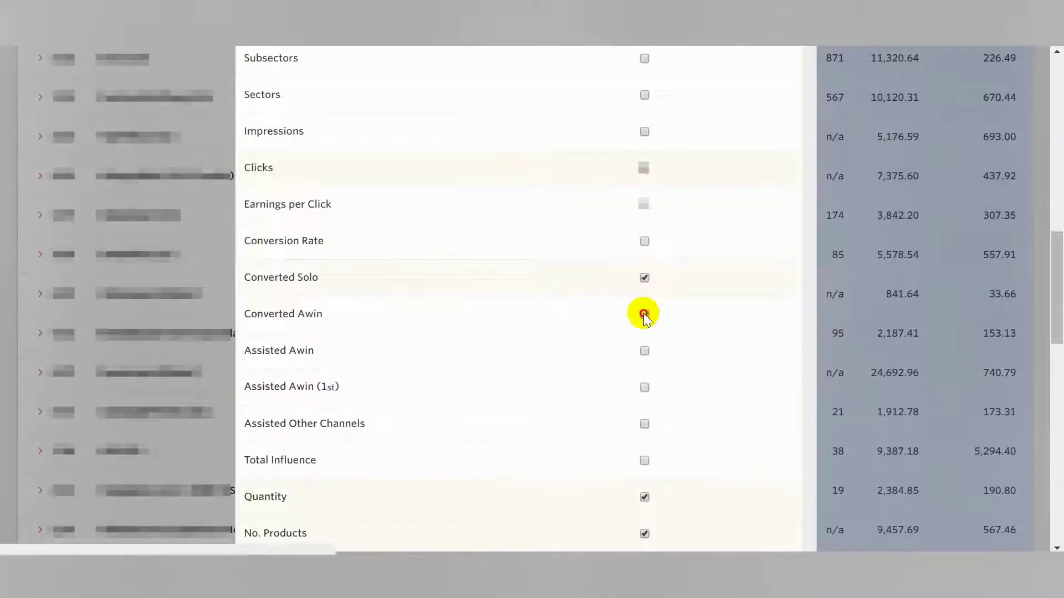
{"action": "left_click", "coordinate": [645, 352]}
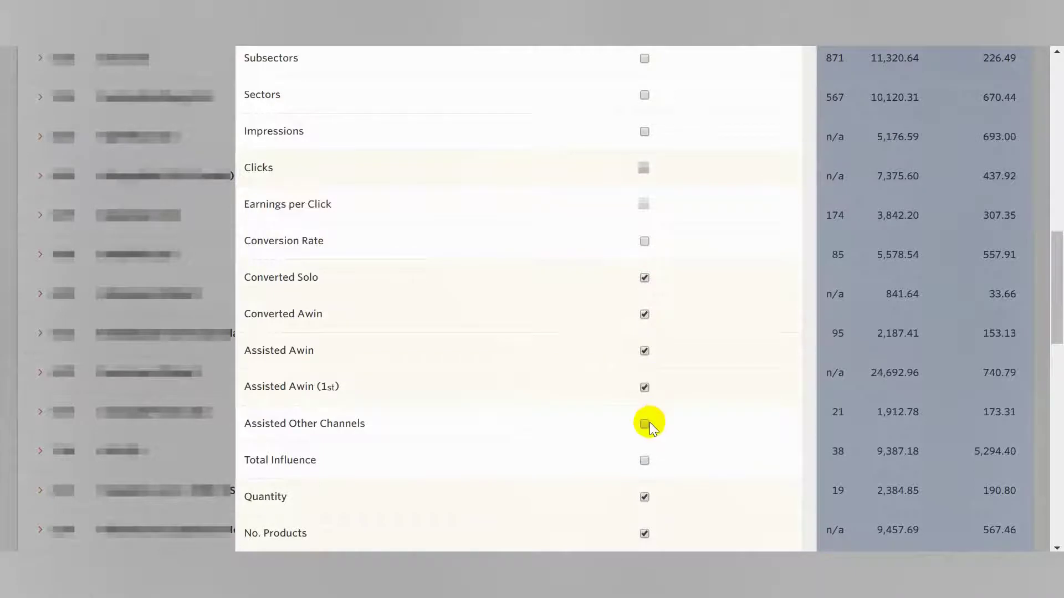
{"action": "left_click", "coordinate": [643, 462]}
{"action": "scroll", "coordinate": [589, 430], "scroll_direction": "down", "scroll_amount": 5}
{"action": "left_click", "coordinate": [762, 404]}
{"action": "left_click", "coordinate": [760, 405]}
{"action": "scroll", "coordinate": [257, 243], "scroll_direction": "up", "scroll_amount": 9}
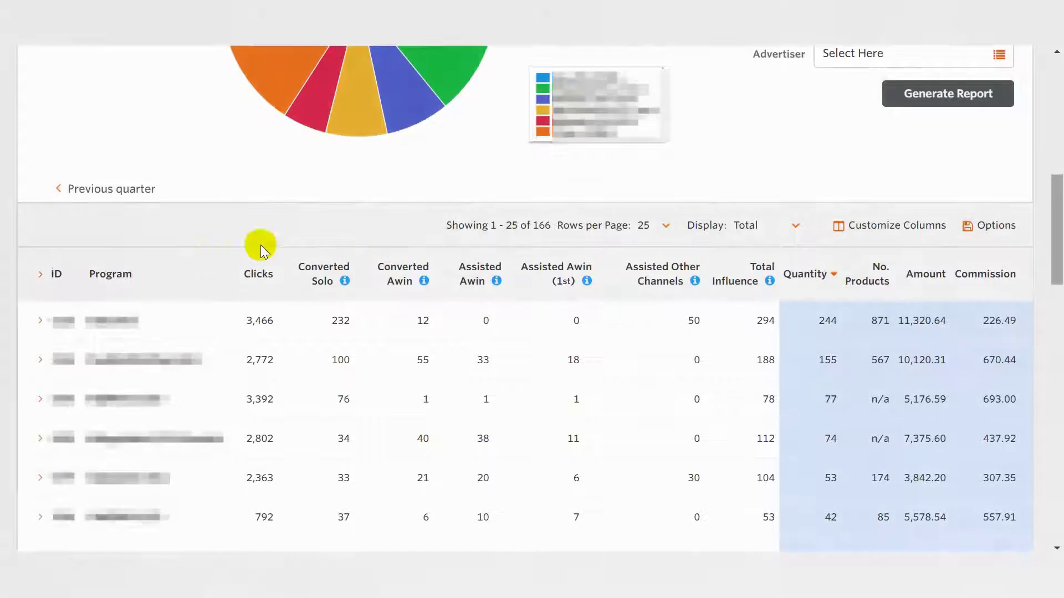
{"action": "scroll", "coordinate": [211, 266], "scroll_direction": "down", "scroll_amount": 3}
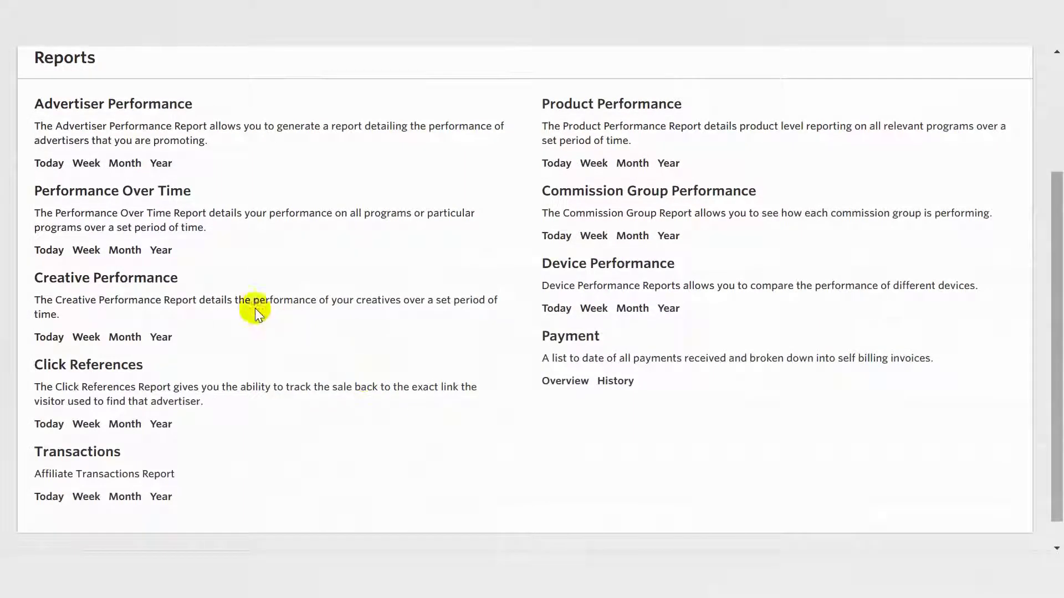
Open the monthly Performance Over Time report and set its period to Year to Date.
{"action": "left_click", "coordinate": [126, 251]}
{"action": "left_click", "coordinate": [820, 215]}
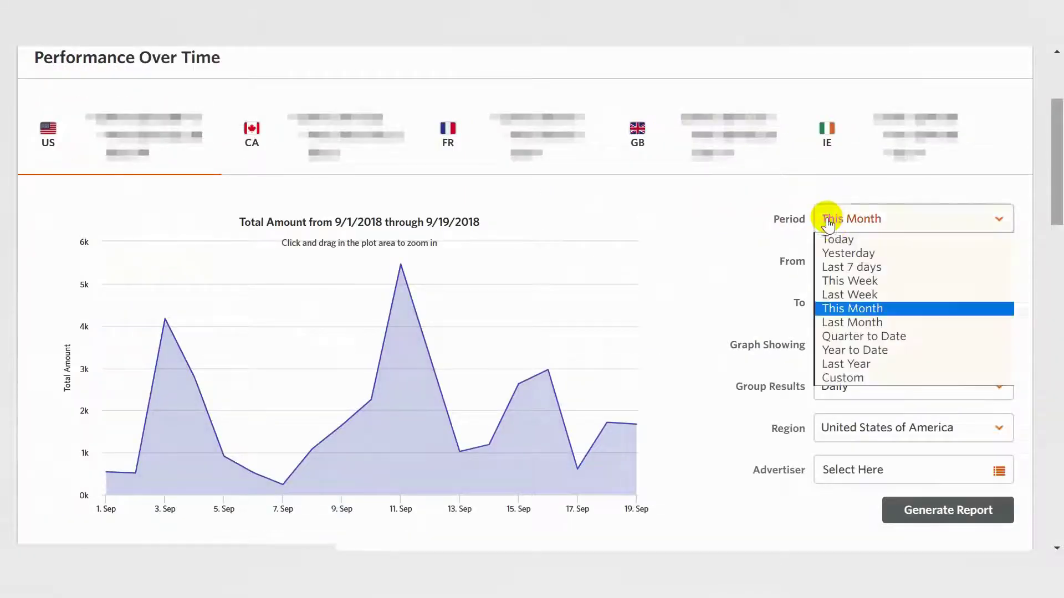
{"action": "left_click", "coordinate": [881, 349]}
Generate the Performance Over Time report showing Commissions grouped Monthly for the United States of America, and review the results table.
{"action": "left_click", "coordinate": [884, 350]}
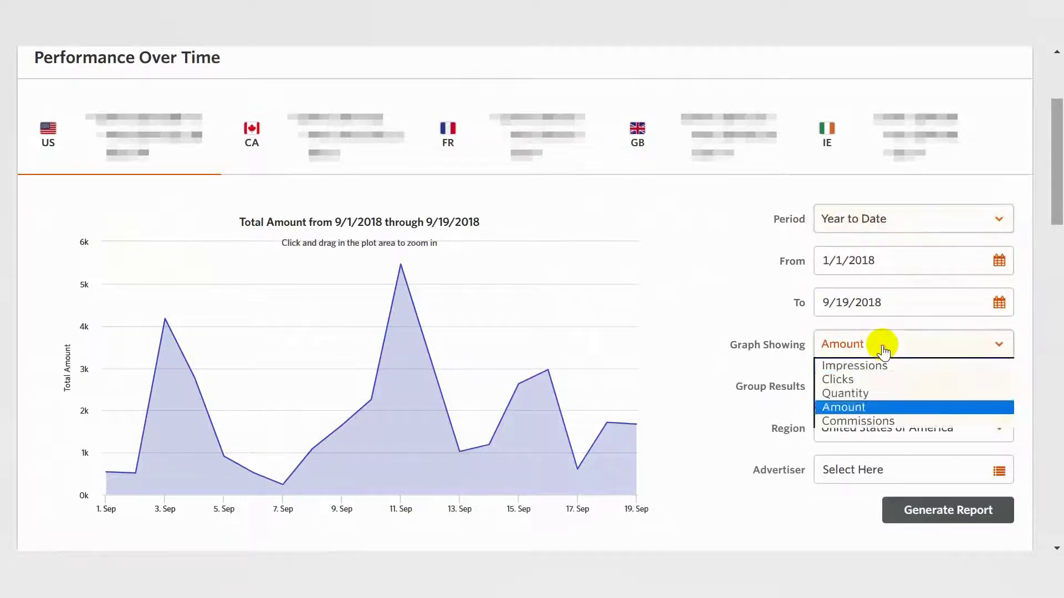
{"action": "left_click", "coordinate": [886, 421]}
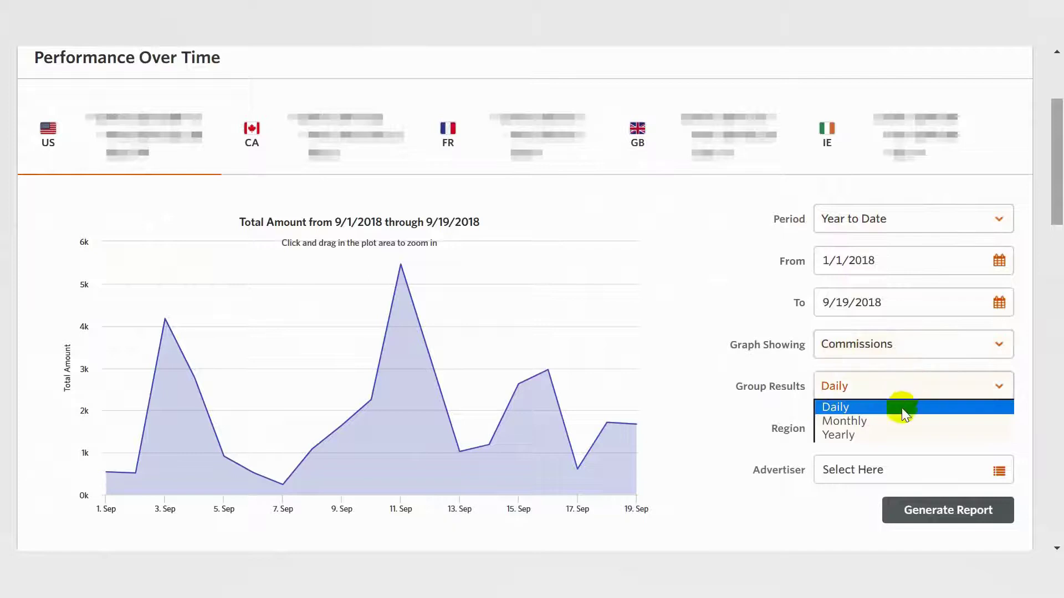
{"action": "left_click", "coordinate": [897, 421]}
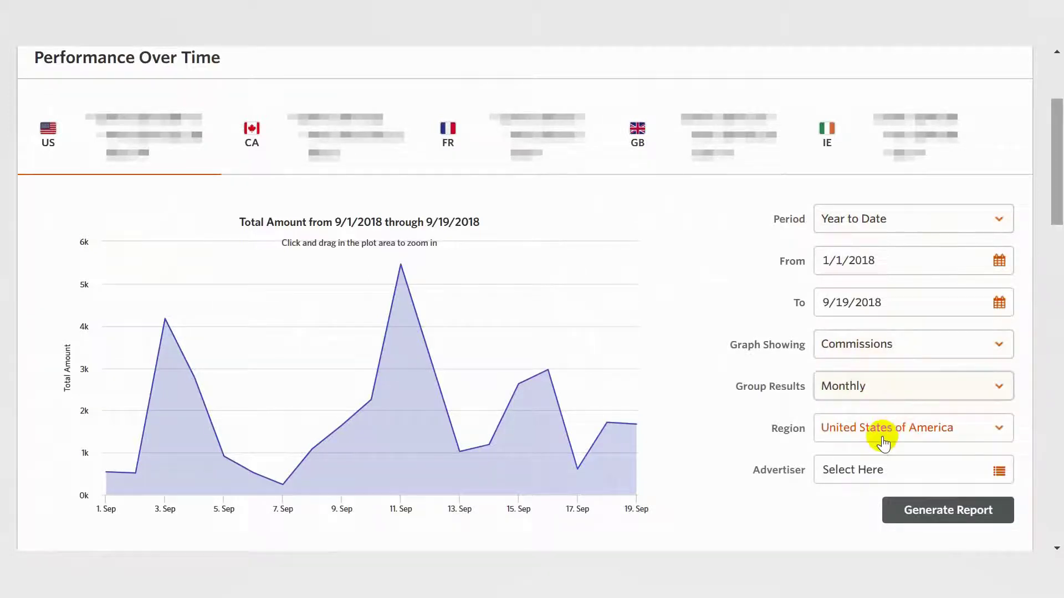
{"action": "left_click", "coordinate": [883, 435]}
{"action": "left_click", "coordinate": [873, 505]}
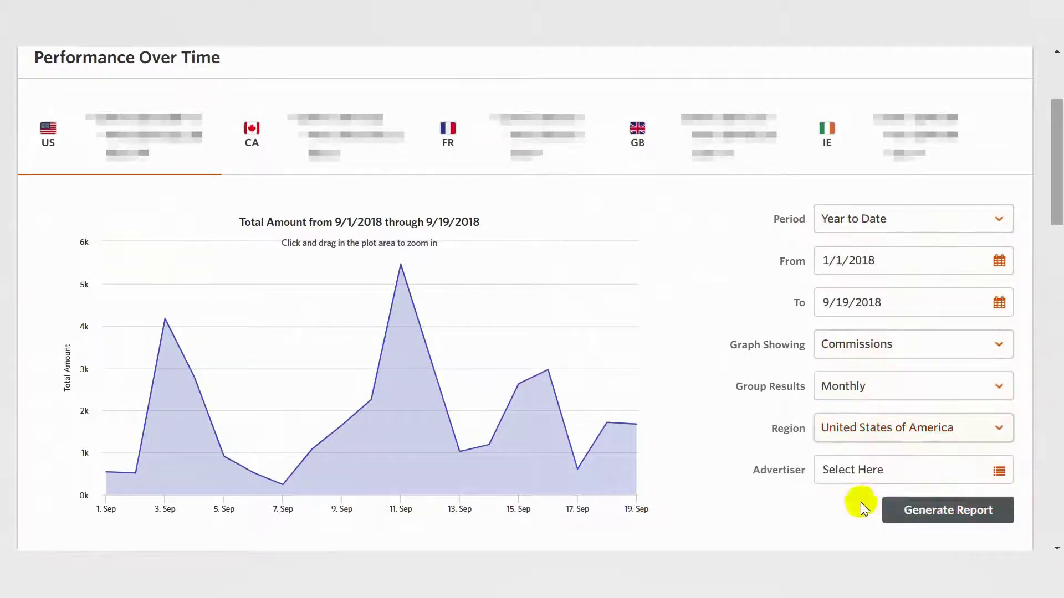
{"action": "left_click", "coordinate": [915, 514]}
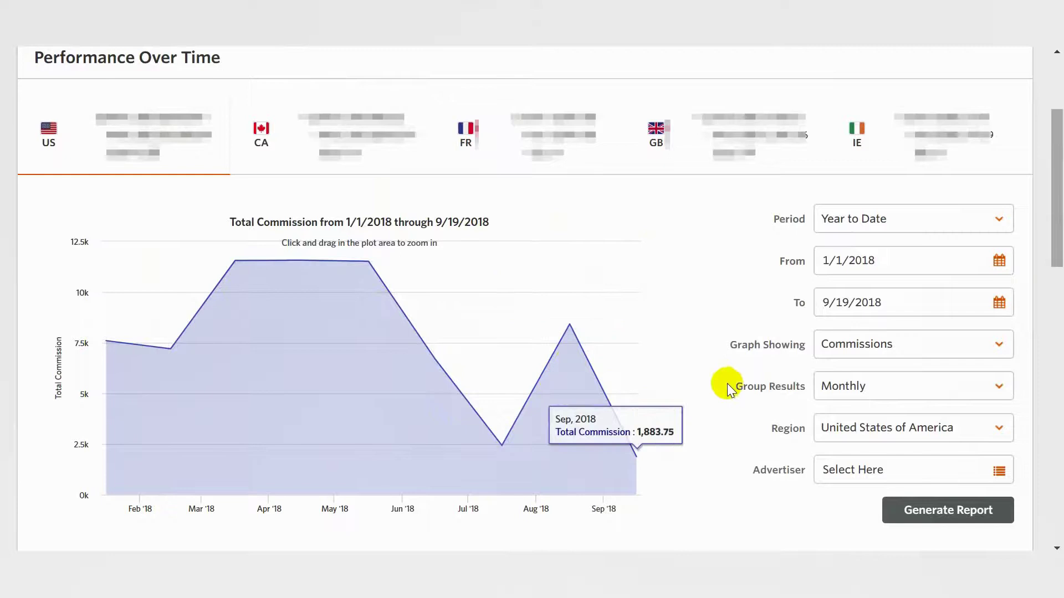
{"action": "scroll", "coordinate": [730, 374], "scroll_direction": "down", "scroll_amount": 10}
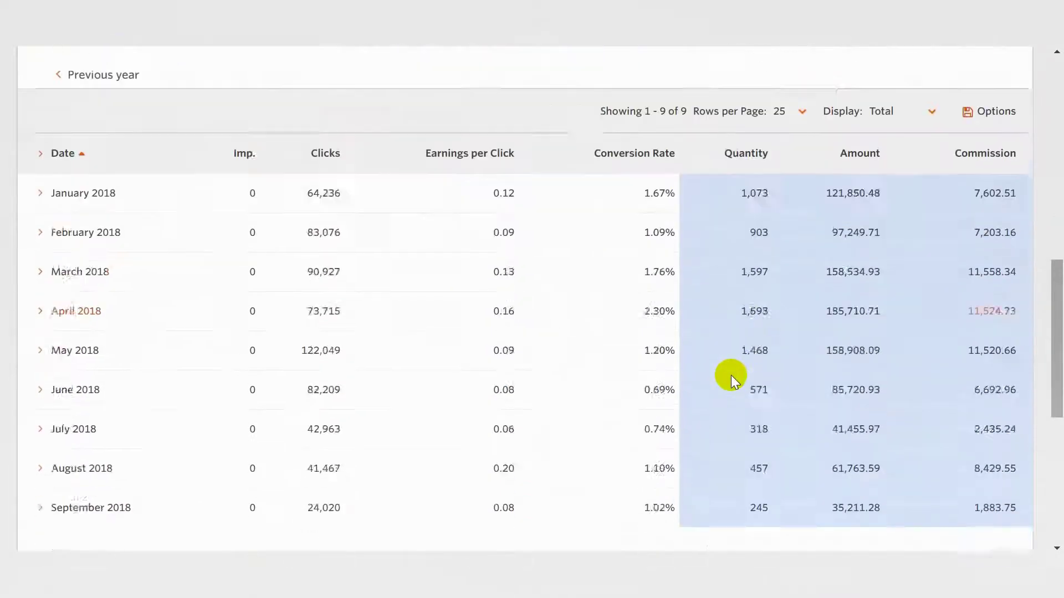
Review the Performance Over Time report's grand totals and export the report for Excel.
{"action": "scroll", "coordinate": [297, 267], "scroll_direction": "down", "scroll_amount": 5}
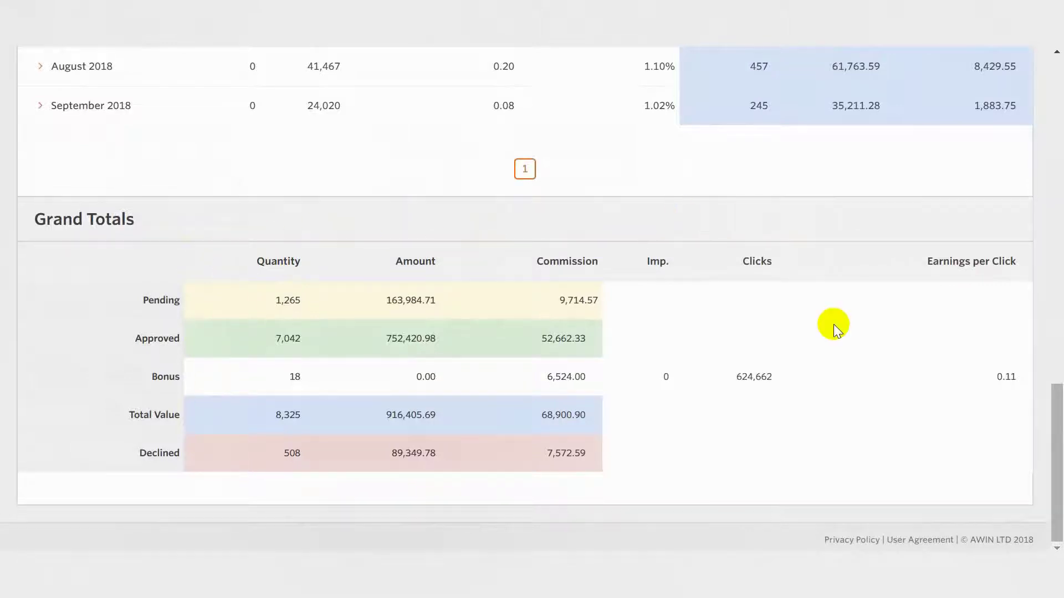
{"action": "scroll", "coordinate": [831, 325], "scroll_direction": "up", "scroll_amount": 8}
{"action": "mouse_move", "coordinate": [974, 209]}
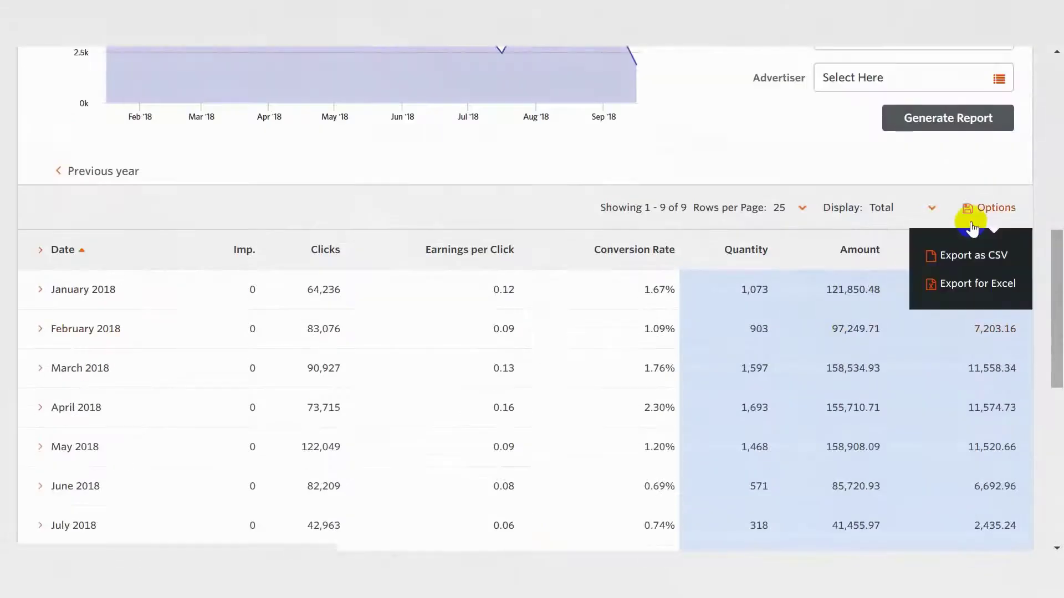
{"action": "left_click", "coordinate": [953, 295]}
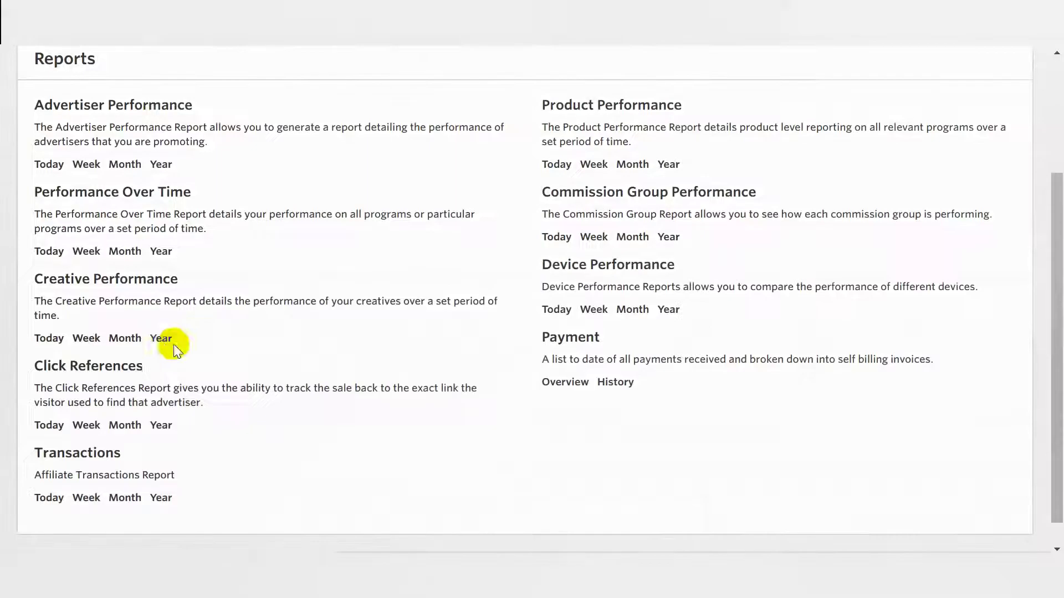
Open the yearly Creative Performance report and generate it for Last Month in the United States of America.
{"action": "left_click", "coordinate": [162, 339]}
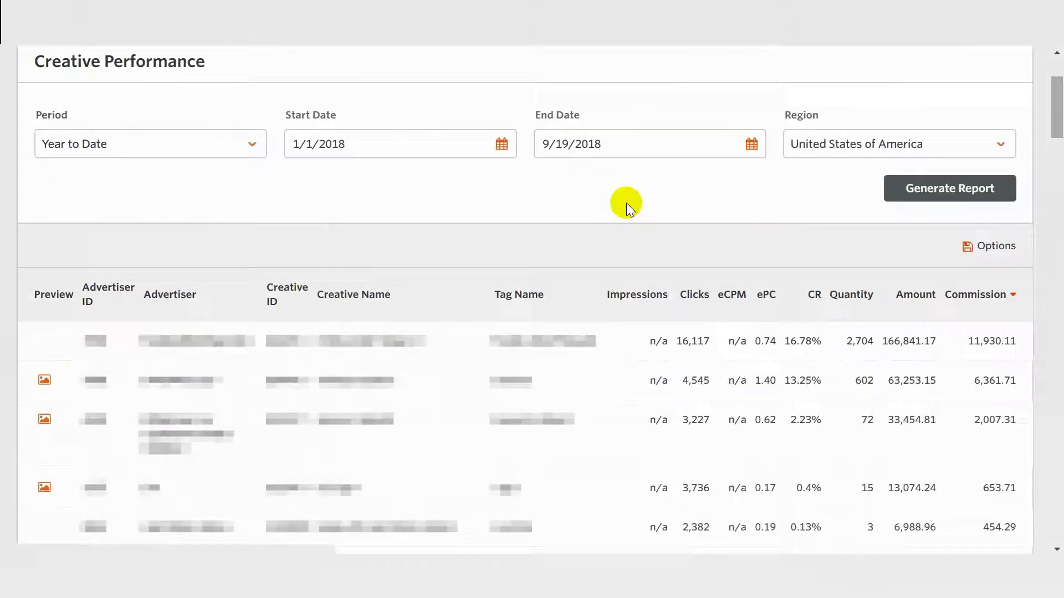
{"action": "left_click", "coordinate": [250, 145]}
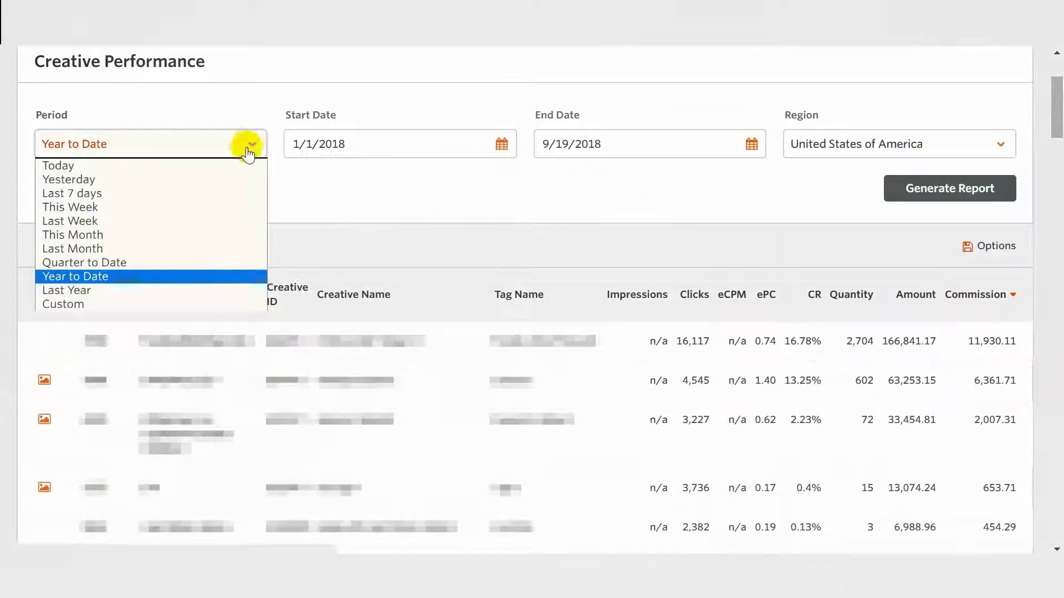
{"action": "left_click", "coordinate": [176, 249]}
{"action": "left_click", "coordinate": [852, 156]}
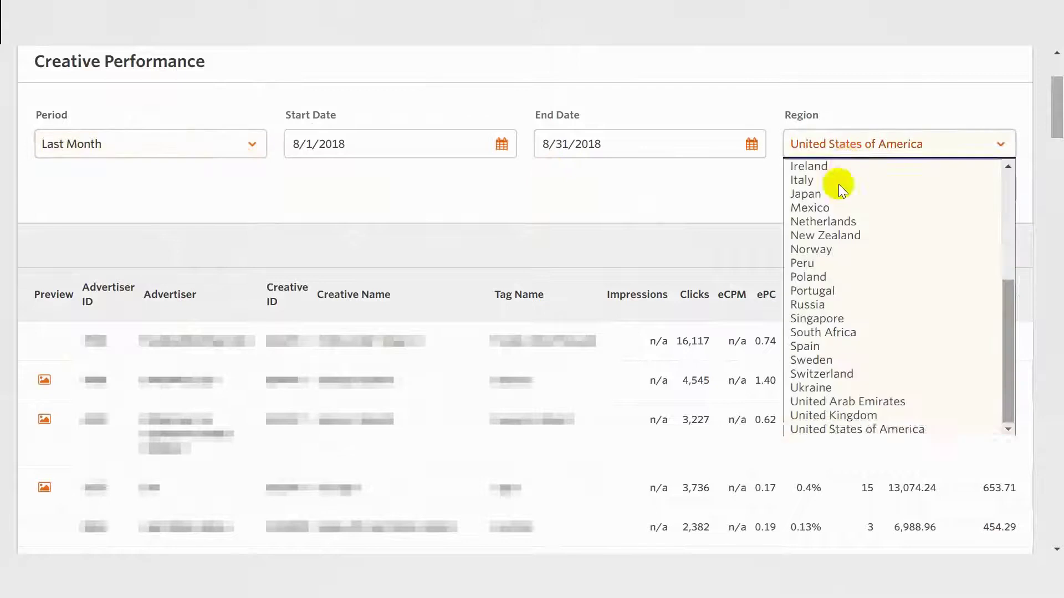
{"action": "left_click", "coordinate": [868, 428]}
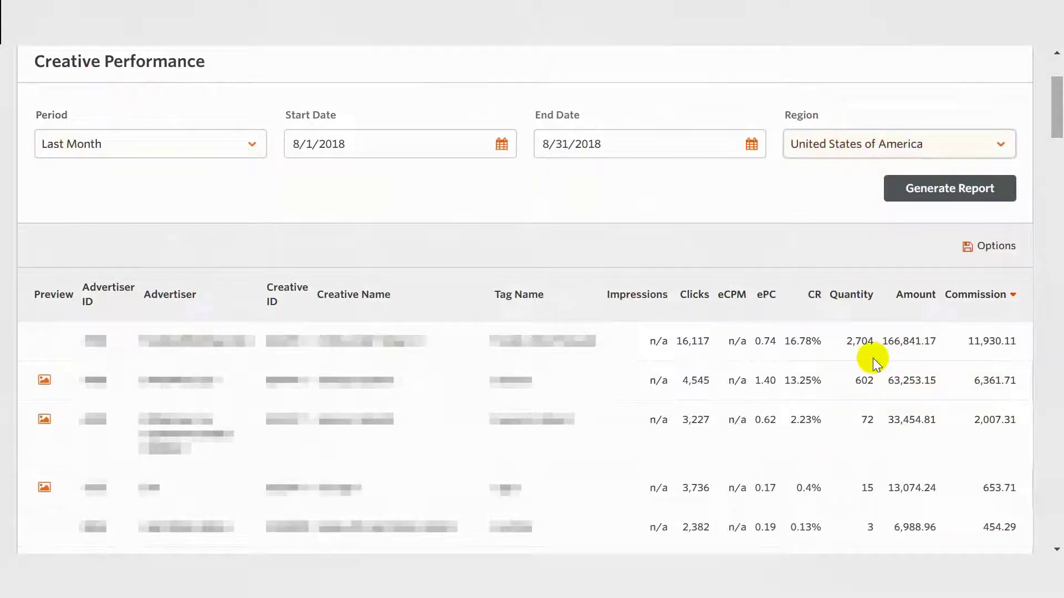
{"action": "left_click", "coordinate": [910, 189]}
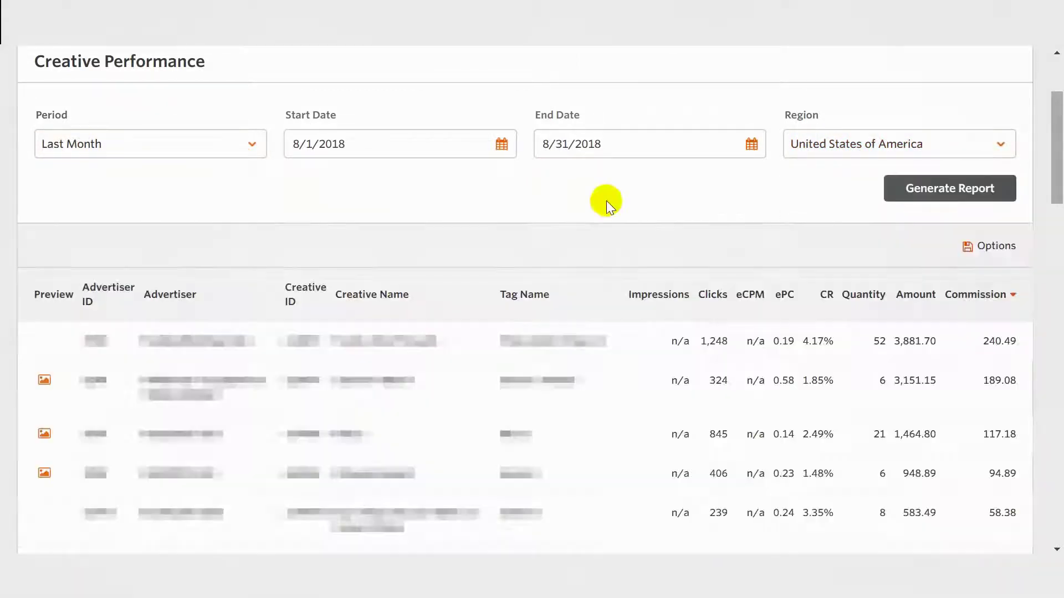
Review the Creative Performance results table and export the report for Excel.
{"action": "scroll", "coordinate": [485, 299], "scroll_direction": "down", "scroll_amount": 3}
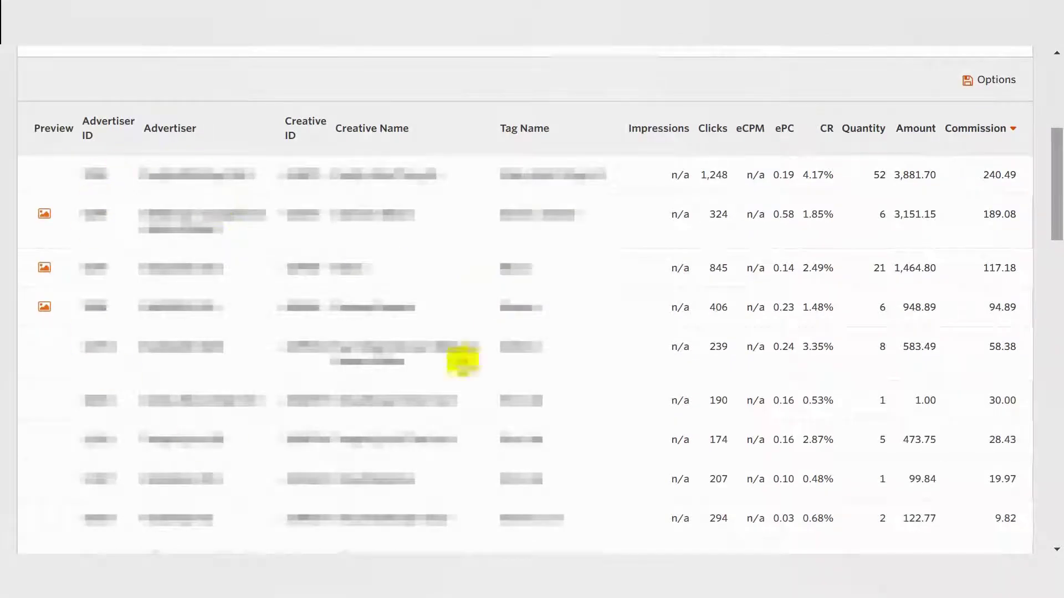
{"action": "scroll", "coordinate": [646, 281], "scroll_direction": "down", "scroll_amount": 5}
{"action": "scroll", "coordinate": [646, 281], "scroll_direction": "down", "scroll_amount": 6}
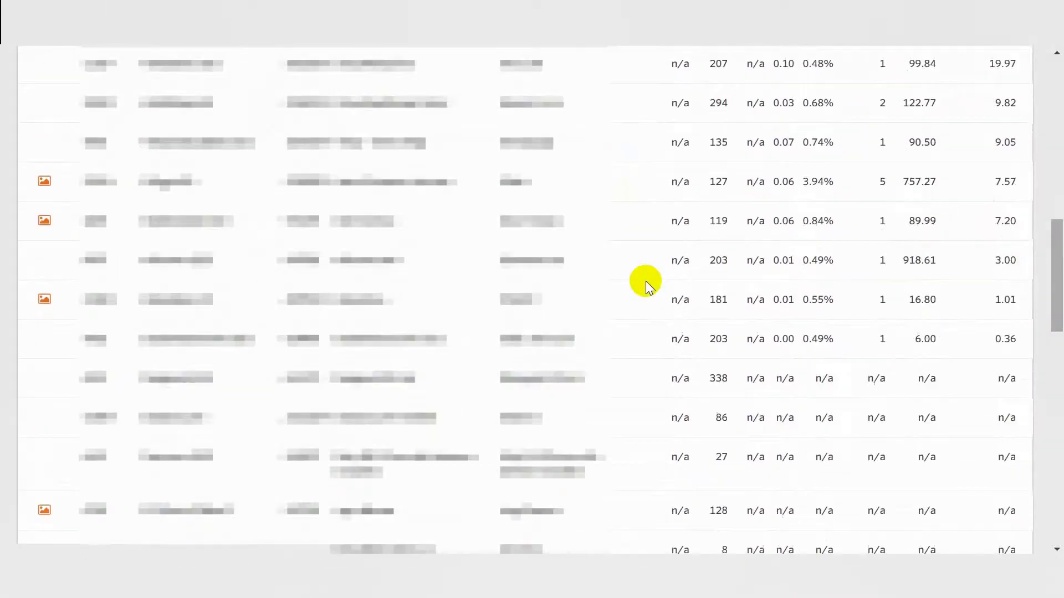
{"action": "scroll", "coordinate": [646, 281], "scroll_direction": "up", "scroll_amount": 10}
{"action": "scroll", "coordinate": [646, 281], "scroll_direction": "up", "scroll_amount": 3}
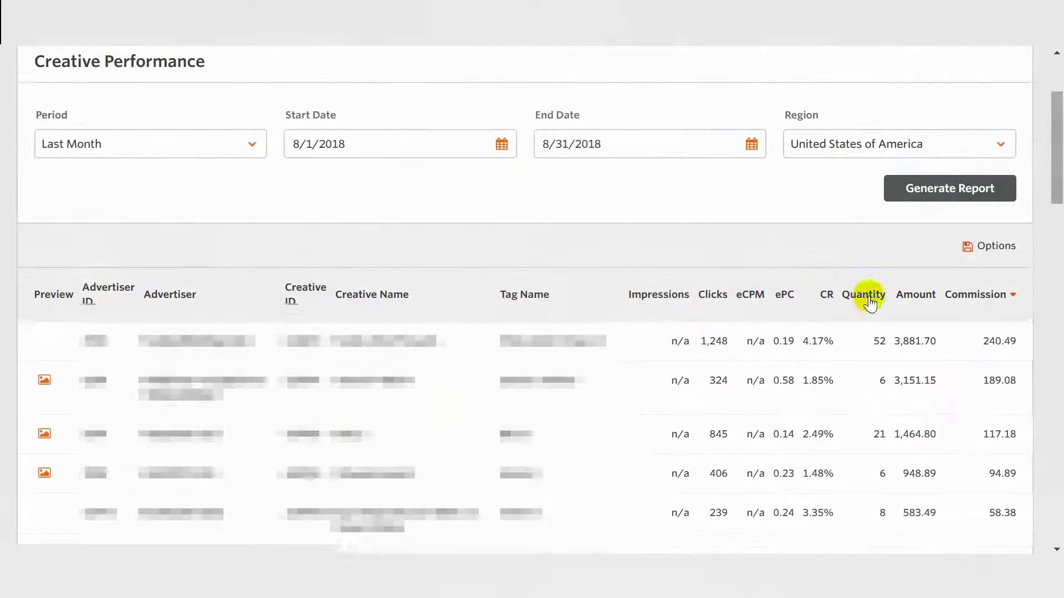
{"action": "left_click", "coordinate": [981, 245]}
{"action": "left_click", "coordinate": [976, 325]}
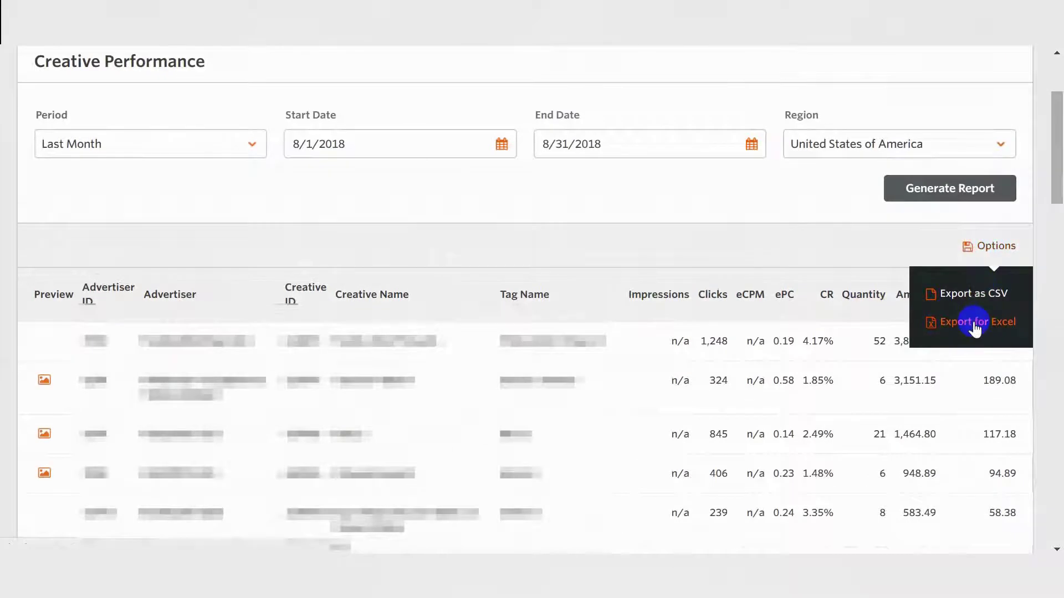
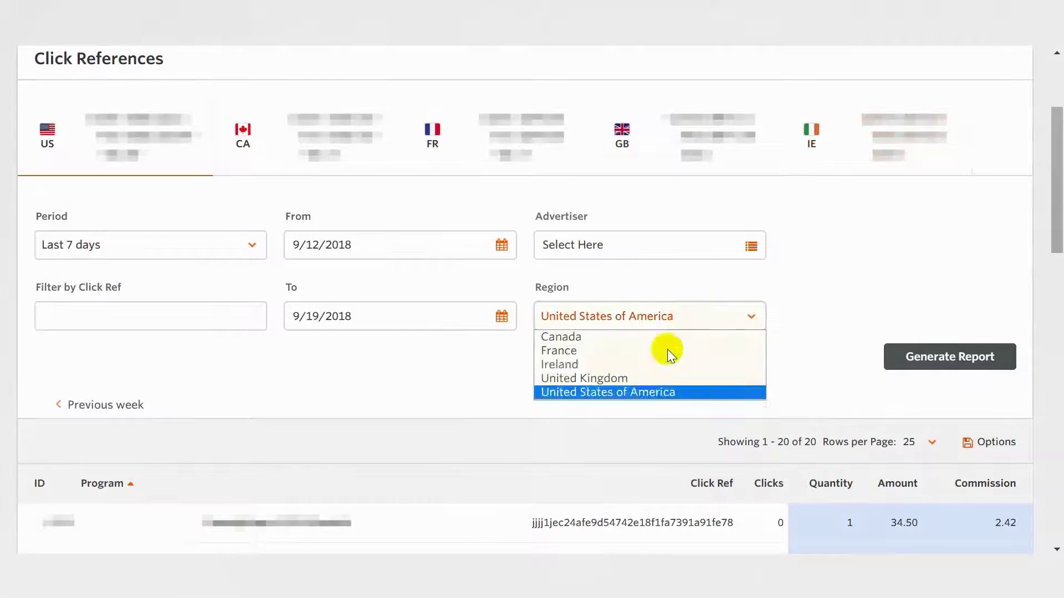
Generate the Click References report for the United States of America region.
{"action": "left_click", "coordinate": [637, 397]}
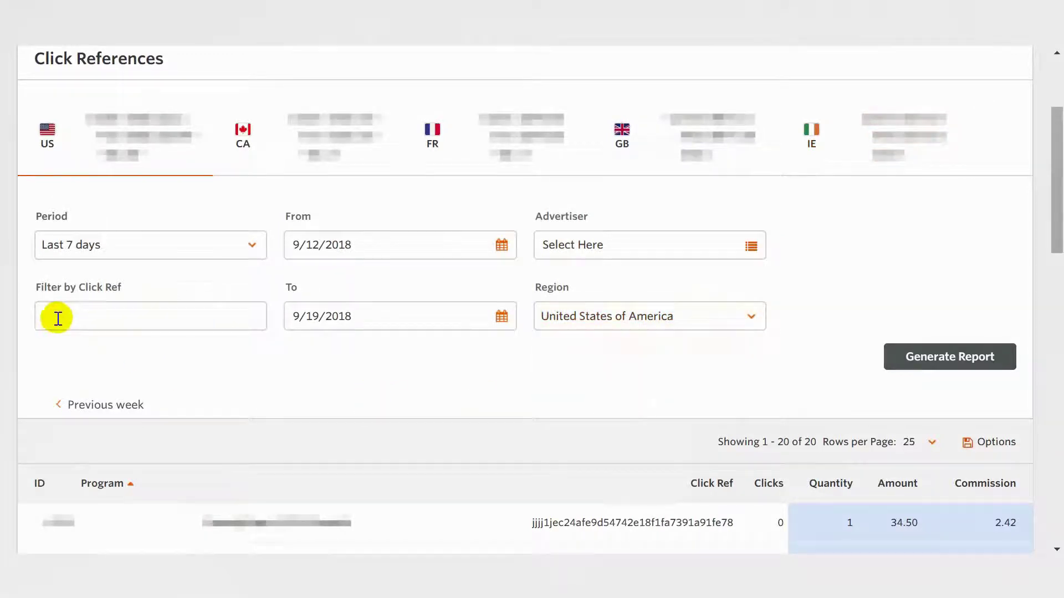
{"action": "left_click", "coordinate": [945, 372]}
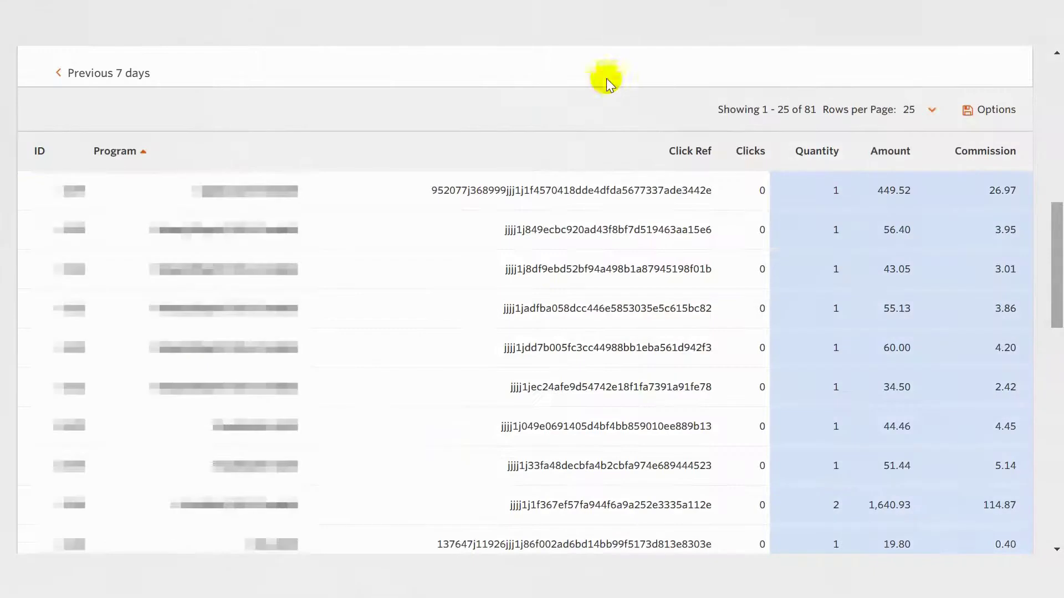
Examine the click reference rows and grand totals, and open the export options of the Click References report.
{"action": "scroll", "coordinate": [351, 182], "scroll_direction": "down", "scroll_amount": 3}
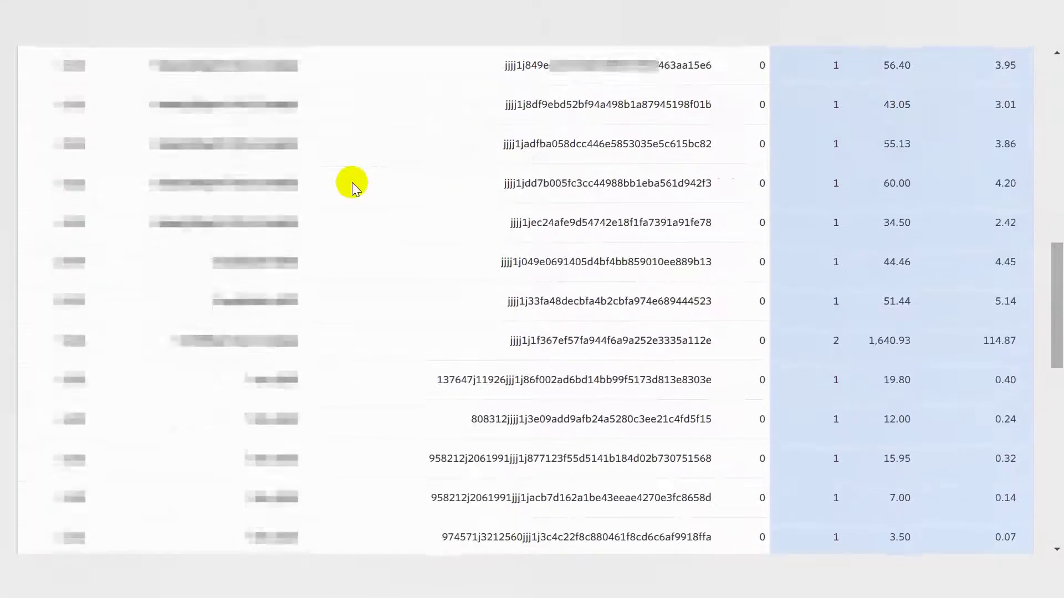
{"action": "scroll", "coordinate": [351, 182], "scroll_direction": "down", "scroll_amount": 6}
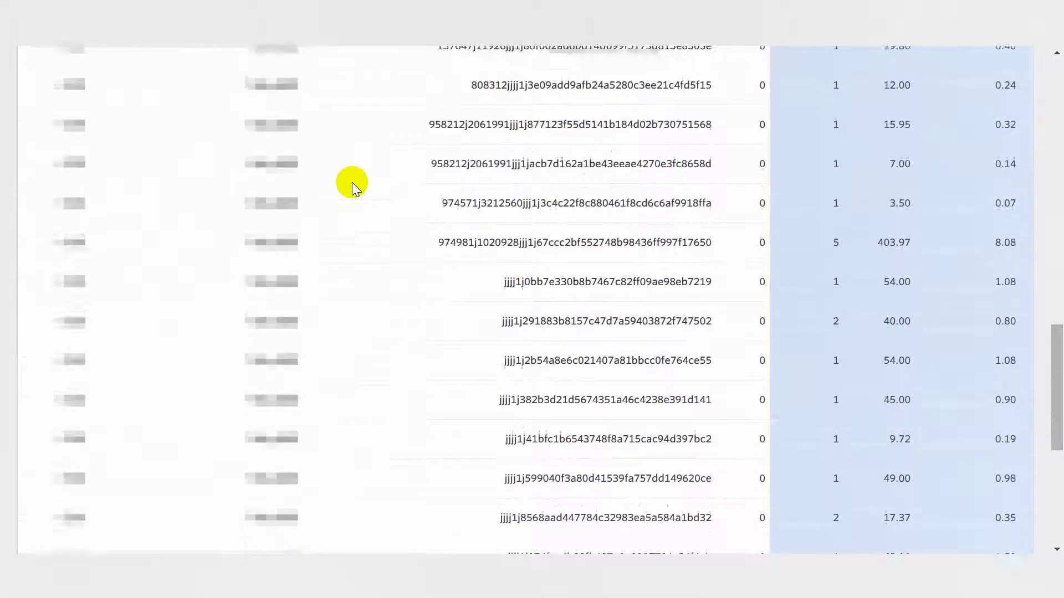
{"action": "scroll", "coordinate": [352, 182], "scroll_direction": "down", "scroll_amount": 6}
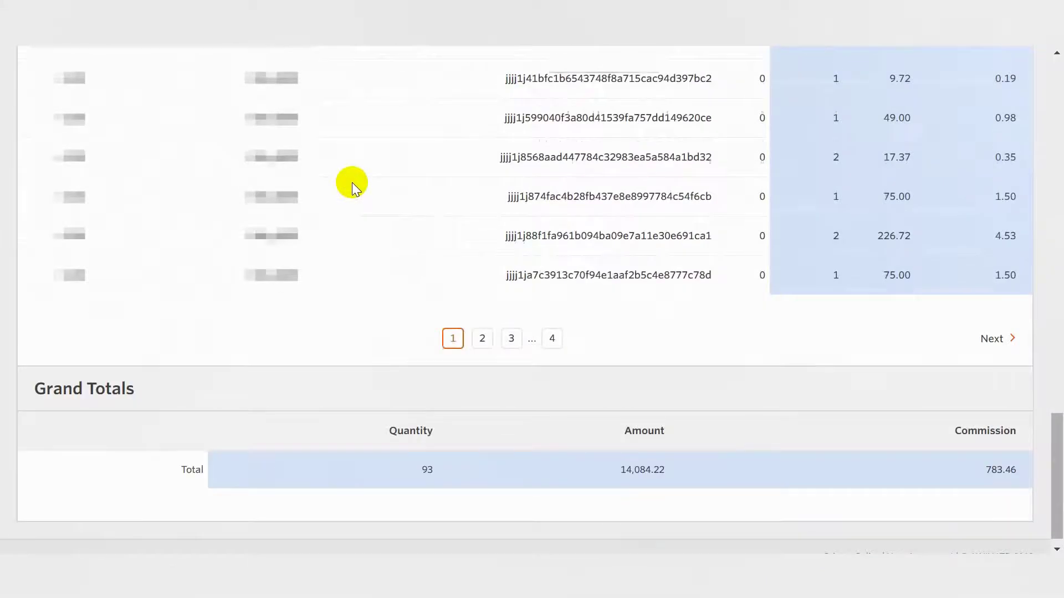
{"action": "scroll", "coordinate": [266, 397], "scroll_direction": "down", "scroll_amount": 1}
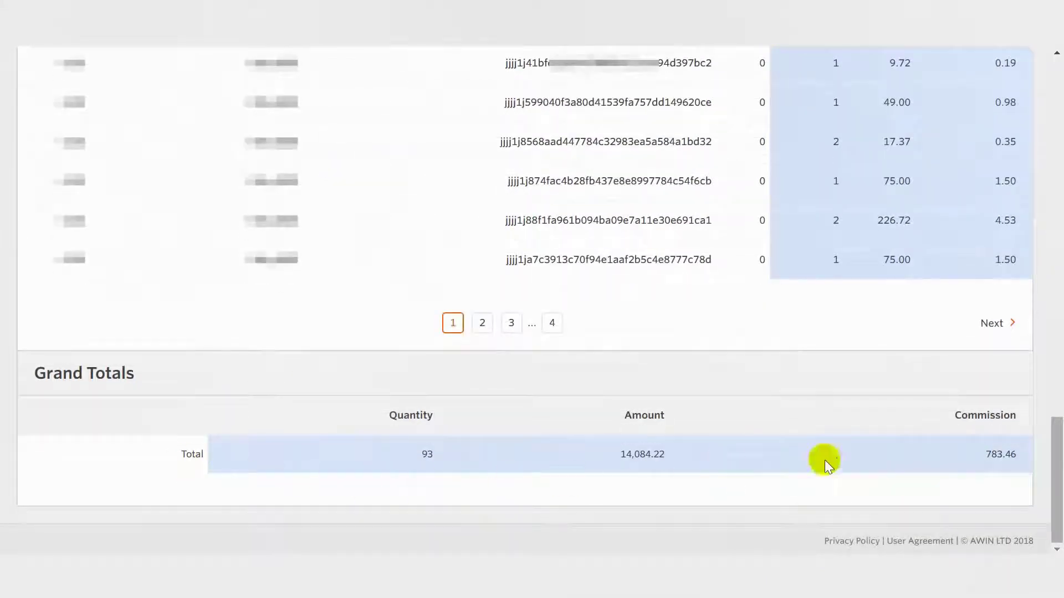
{"action": "scroll", "coordinate": [368, 340], "scroll_direction": "up", "scroll_amount": 18}
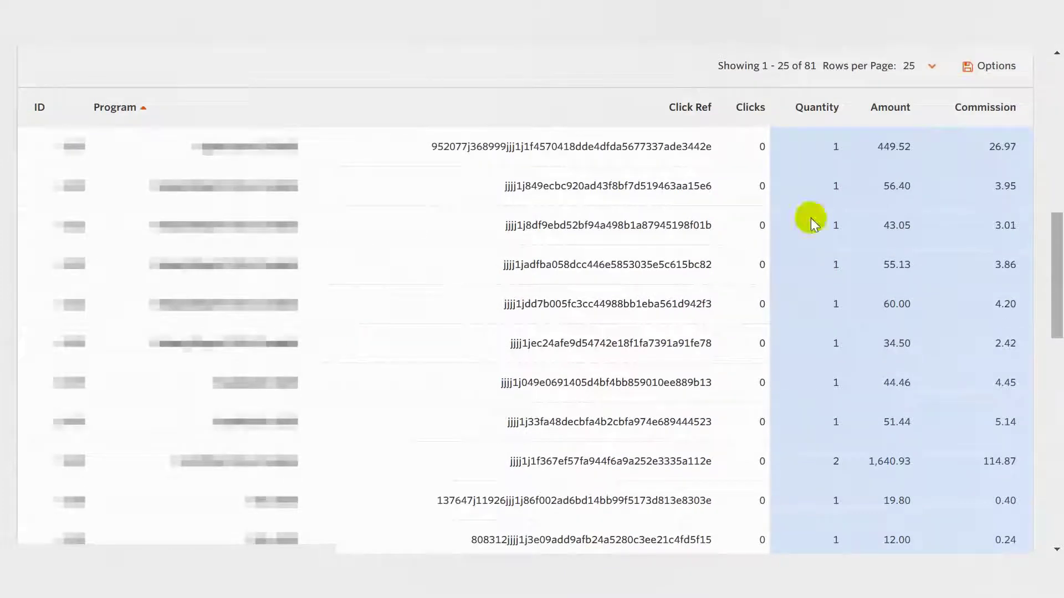
{"action": "left_click", "coordinate": [981, 65]}
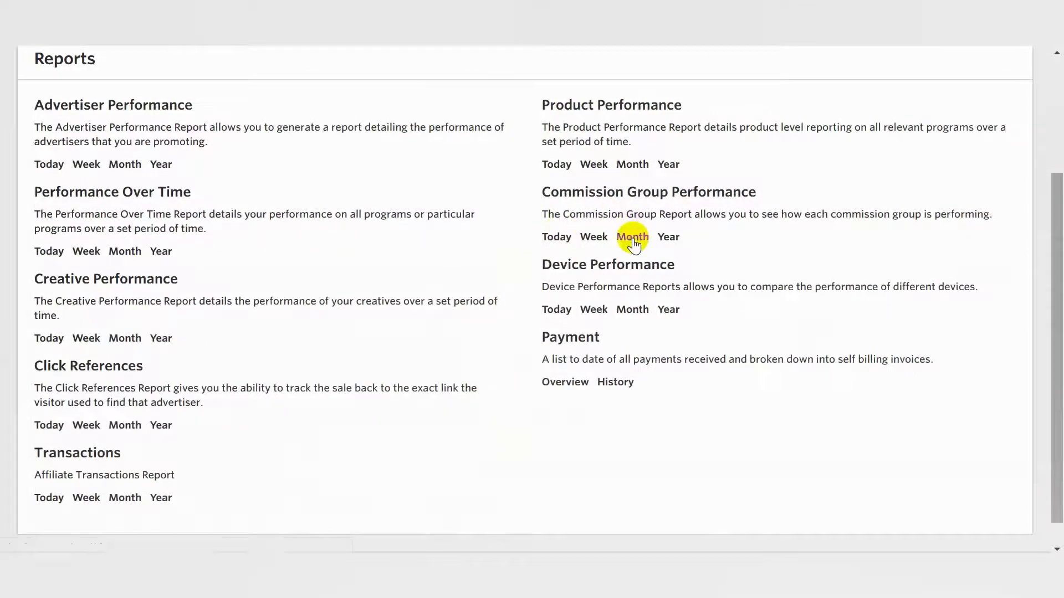
Open the monthly Commission Group Performance report and set it to Quarter to Date, based on Transaction Date, for the United States of America.
{"action": "left_click", "coordinate": [633, 243]}
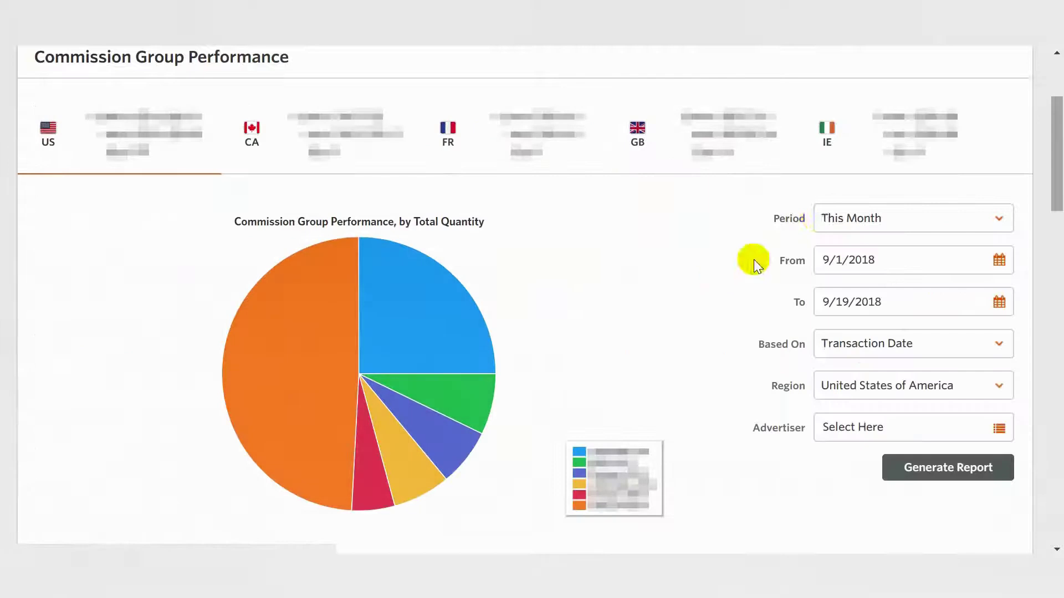
{"action": "left_click", "coordinate": [820, 216]}
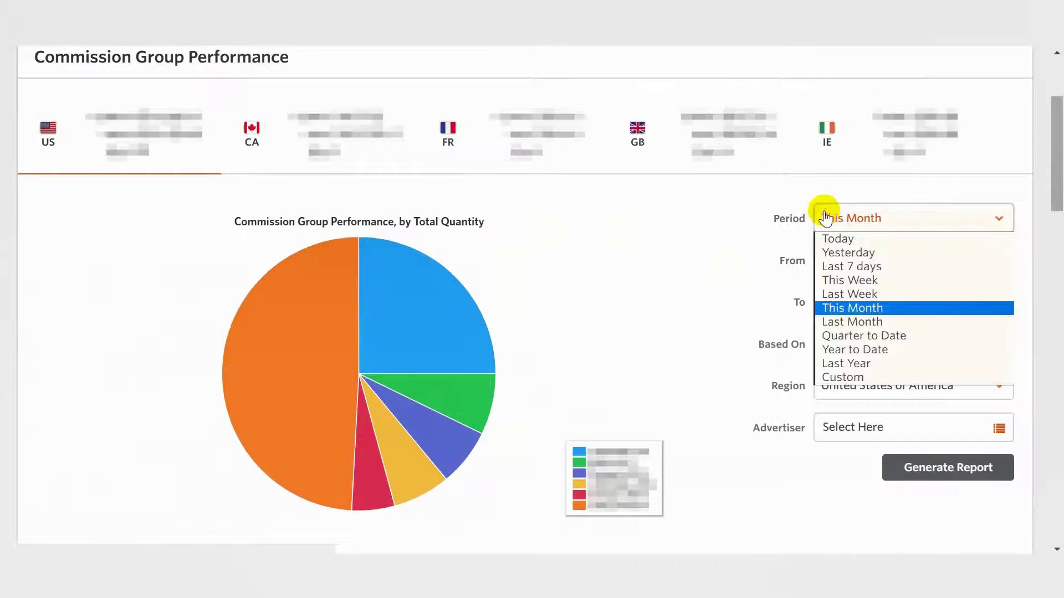
{"action": "left_click", "coordinate": [863, 335]}
{"action": "left_click", "coordinate": [863, 336]}
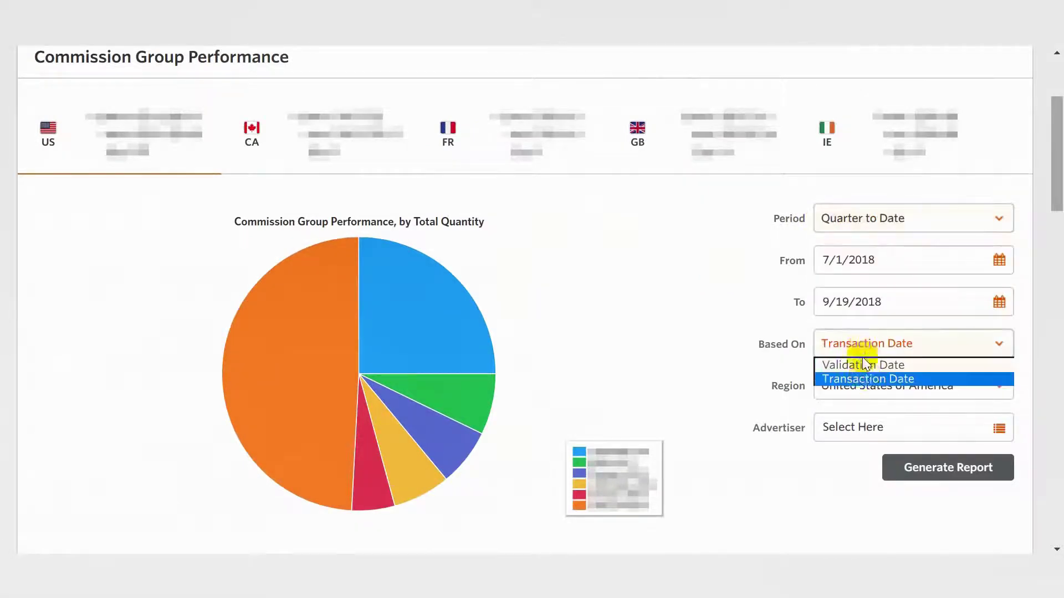
{"action": "left_click", "coordinate": [866, 378]}
{"action": "left_click", "coordinate": [867, 385]}
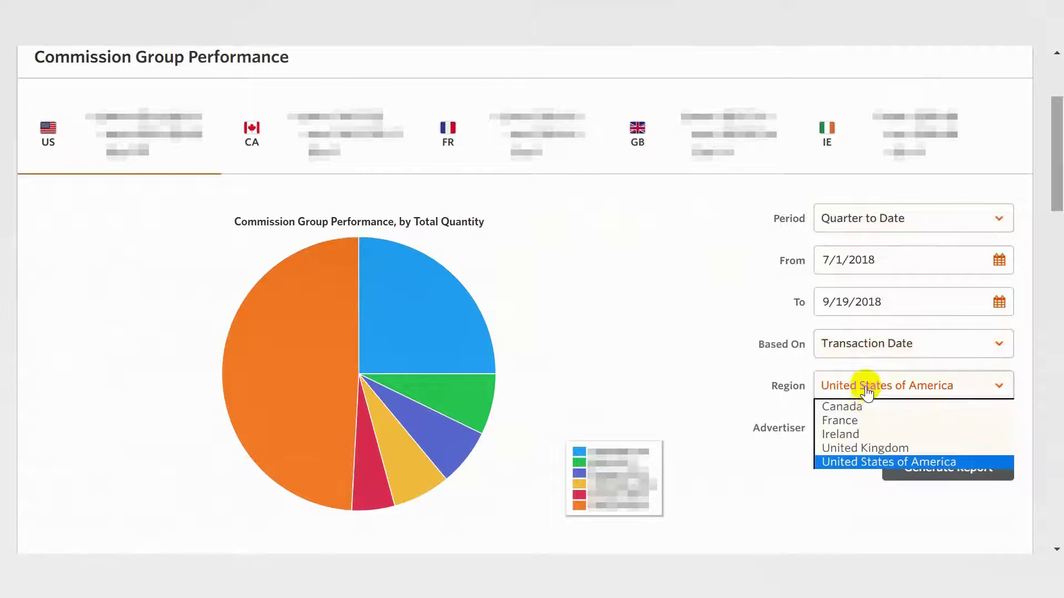
{"action": "left_click", "coordinate": [874, 461]}
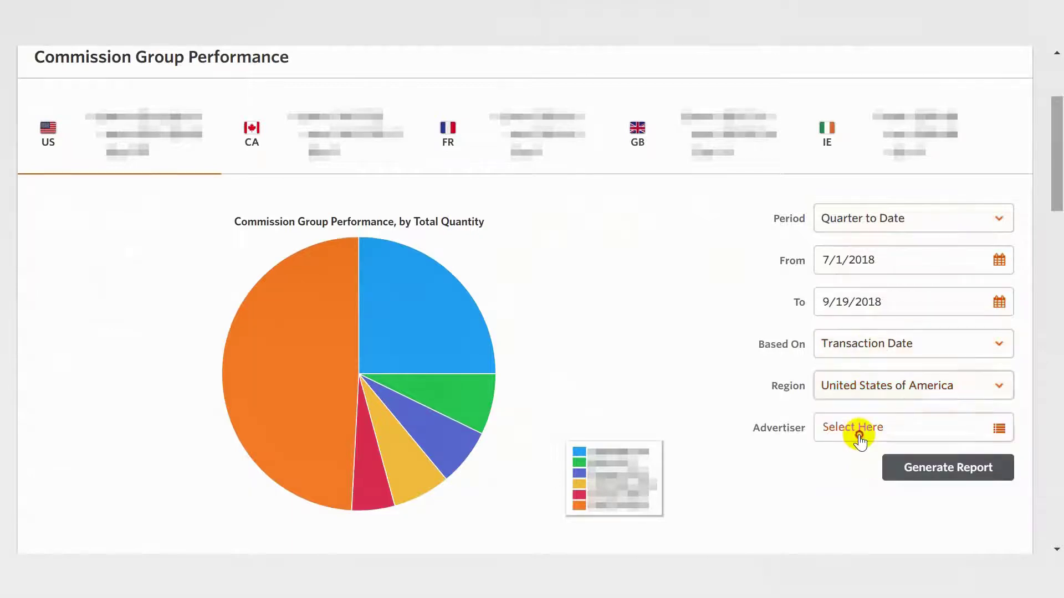
Filter the Commission Group Performance report to the advertiser HP (US) and generate it.
{"action": "left_click", "coordinate": [860, 431]}
{"action": "type", "text": "hp"}
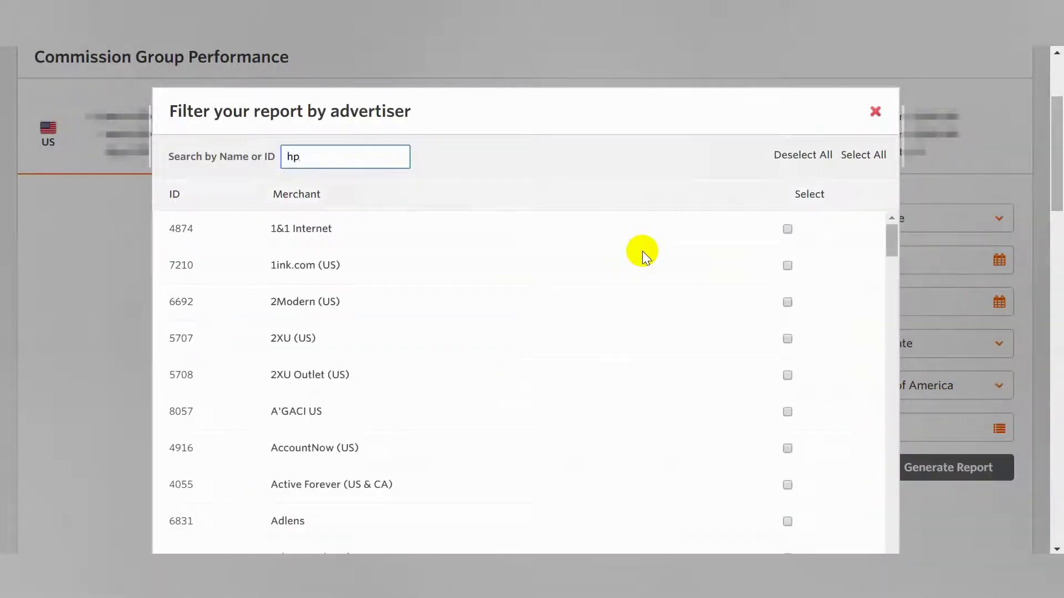
{"action": "left_click", "coordinate": [787, 229]}
{"action": "scroll", "coordinate": [810, 394], "scroll_direction": "down", "scroll_amount": 3}
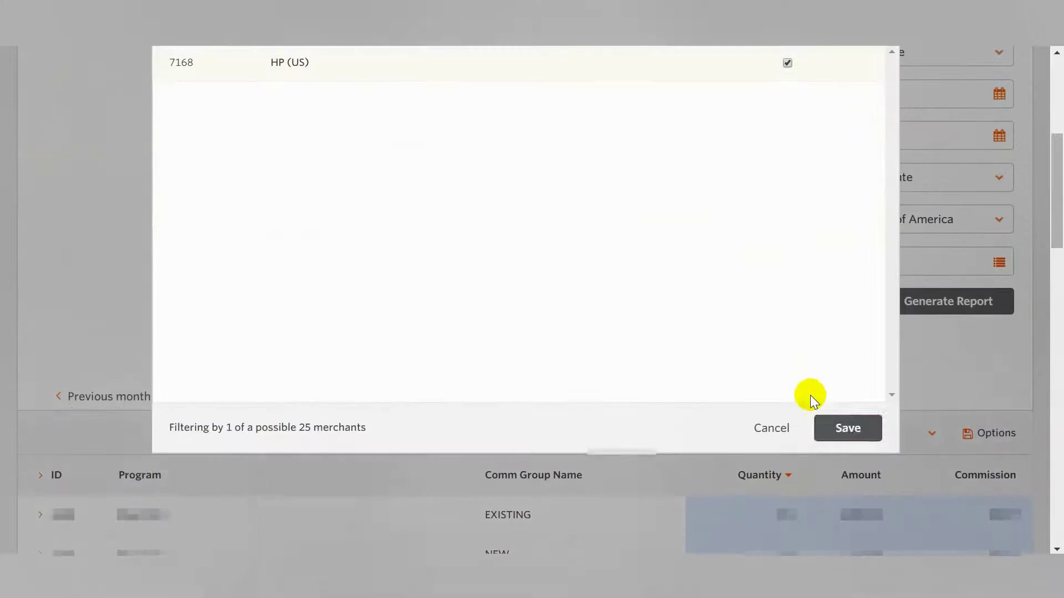
{"action": "left_click", "coordinate": [832, 430]}
{"action": "left_click", "coordinate": [906, 309]}
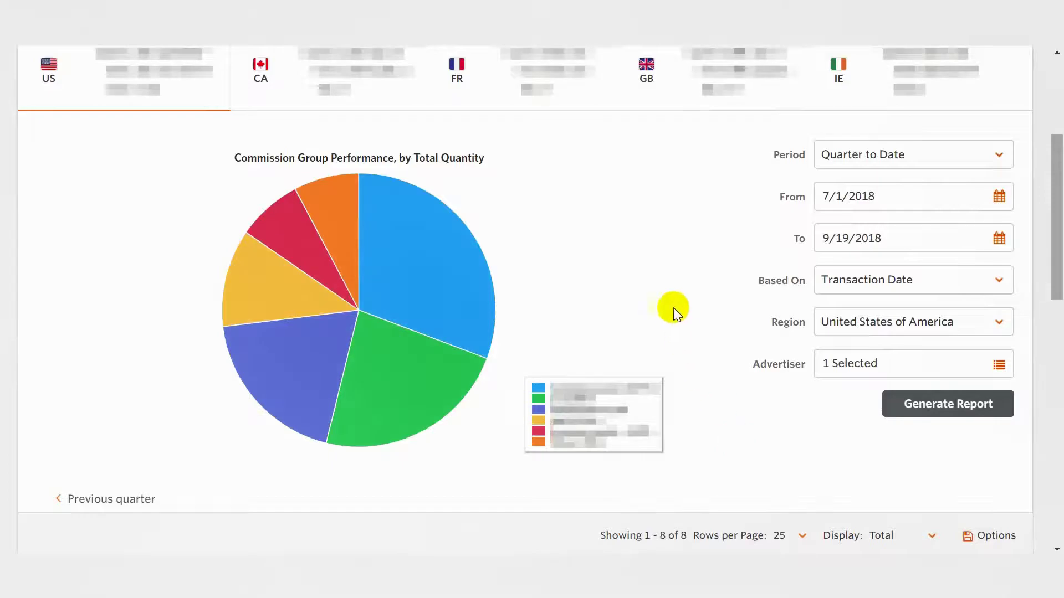
Examine the commission group rows and grand totals for HP, and open the report's export options.
{"action": "scroll", "coordinate": [703, 414], "scroll_direction": "down", "scroll_amount": 6}
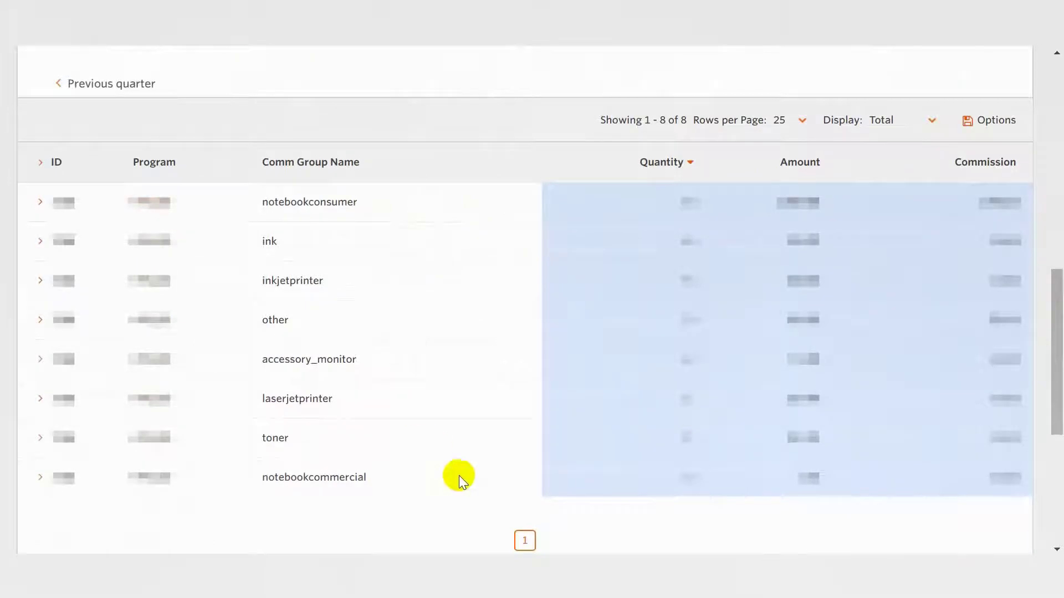
{"action": "scroll", "coordinate": [590, 282], "scroll_direction": "down", "scroll_amount": 5}
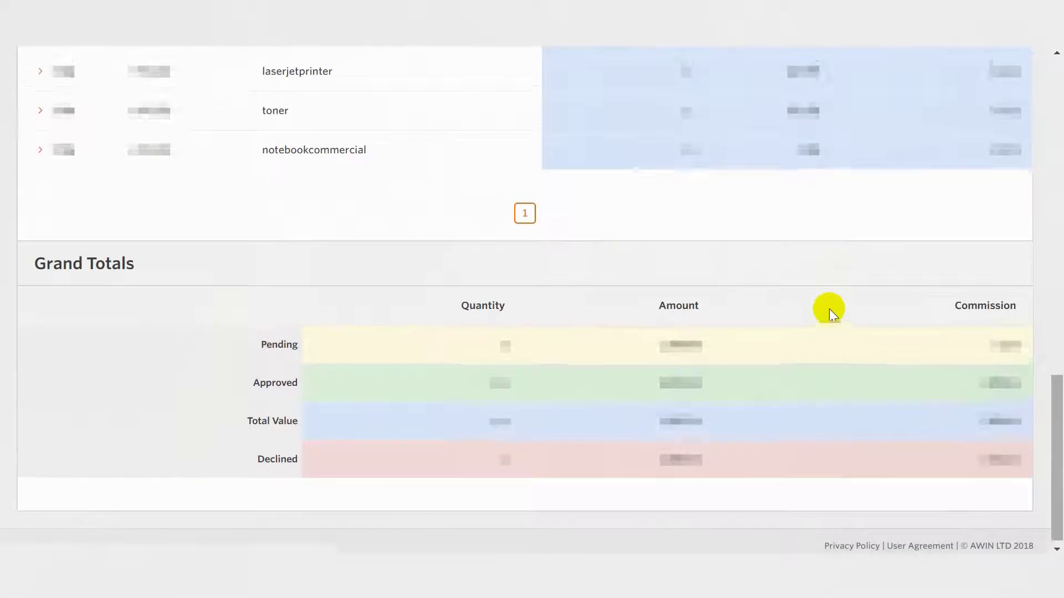
{"action": "scroll", "coordinate": [828, 308], "scroll_direction": "up", "scroll_amount": 8}
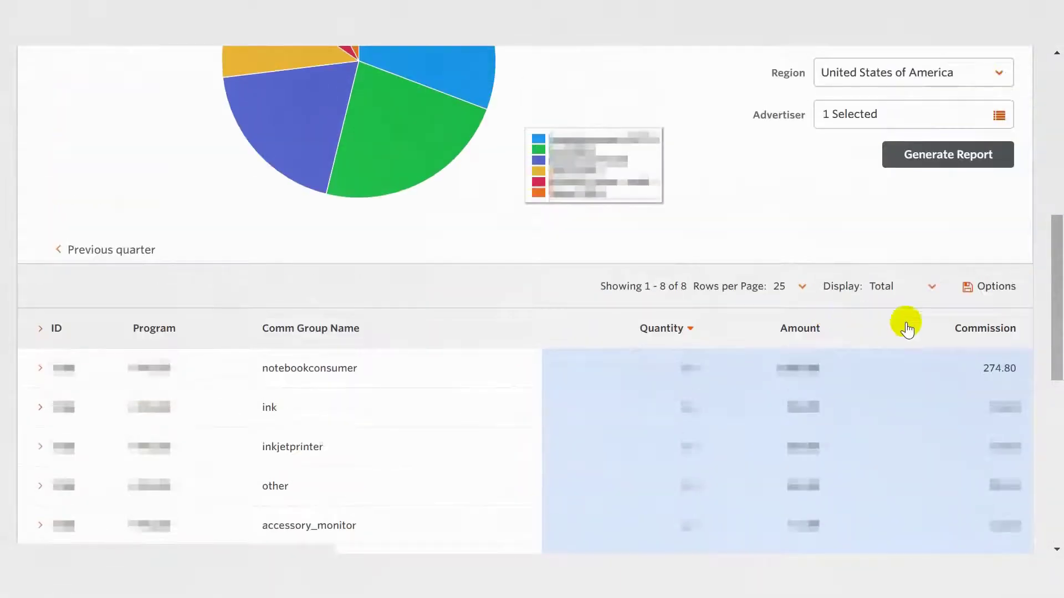
{"action": "left_click", "coordinate": [993, 286]}
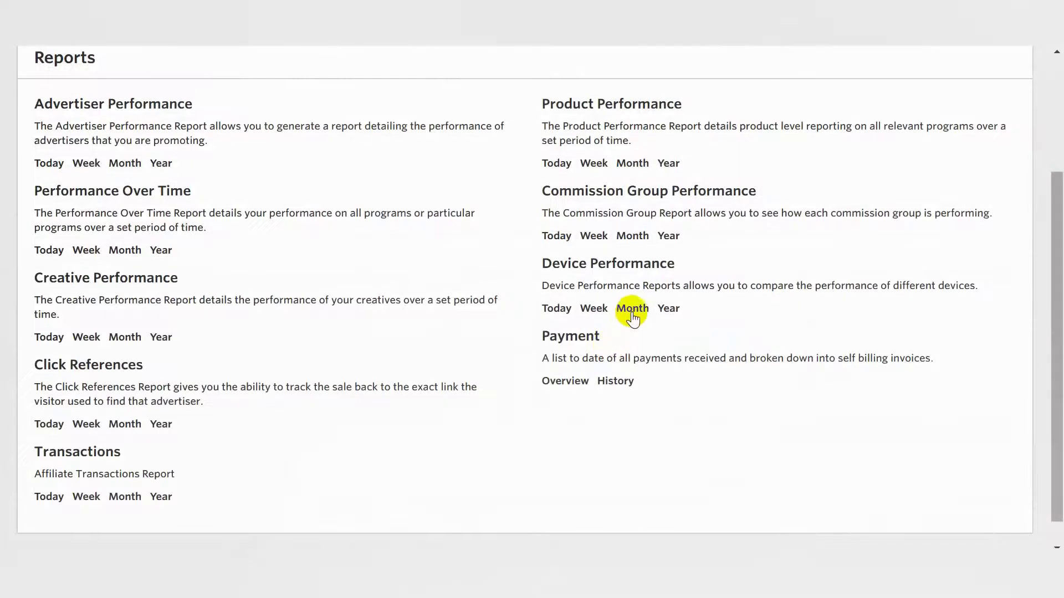
Open the monthly Device Performance report and set its period to Custom.
{"action": "left_click", "coordinate": [633, 310]}
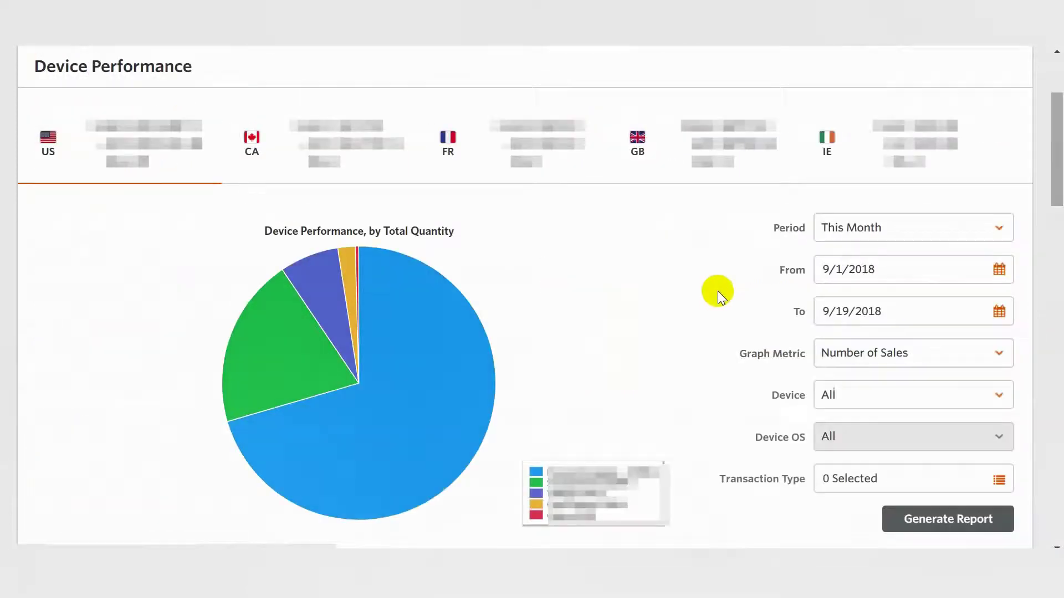
{"action": "left_click", "coordinate": [832, 232]}
{"action": "left_click", "coordinate": [871, 387]}
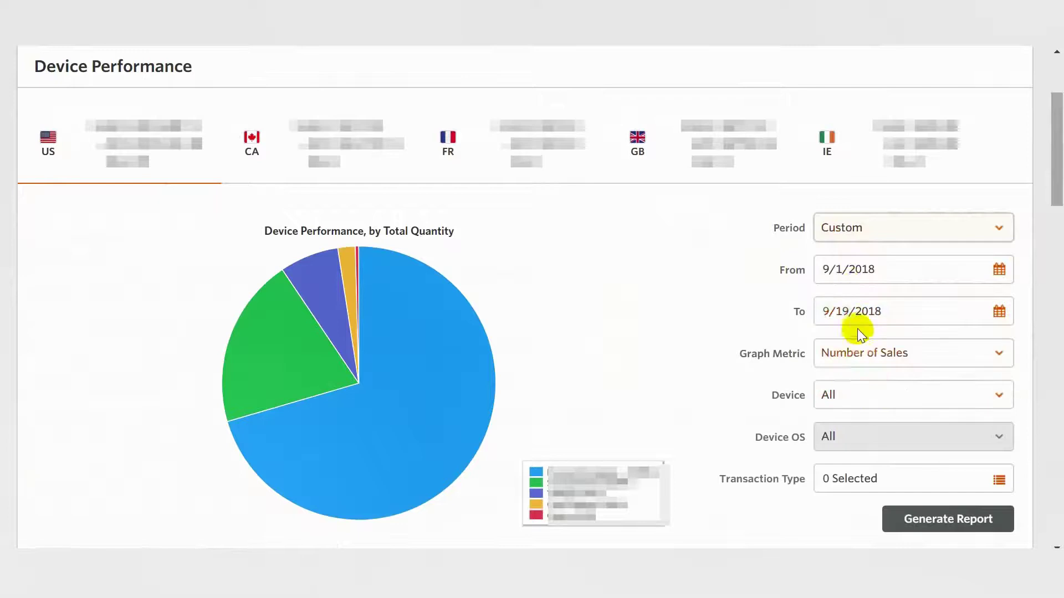
Start the Device Performance report's custom period on 7/1/2018 and set its graph metric to Commission.
{"action": "left_click", "coordinate": [848, 269]}
{"action": "left_click", "coordinate": [822, 316]}
{"action": "left_click", "coordinate": [822, 316]}
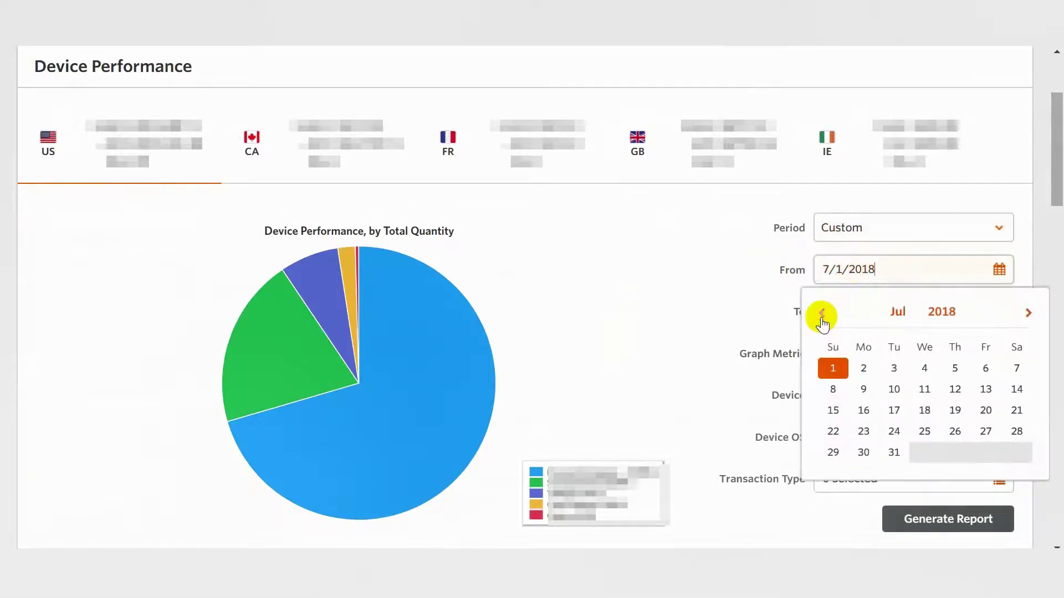
{"action": "left_click", "coordinate": [825, 366]}
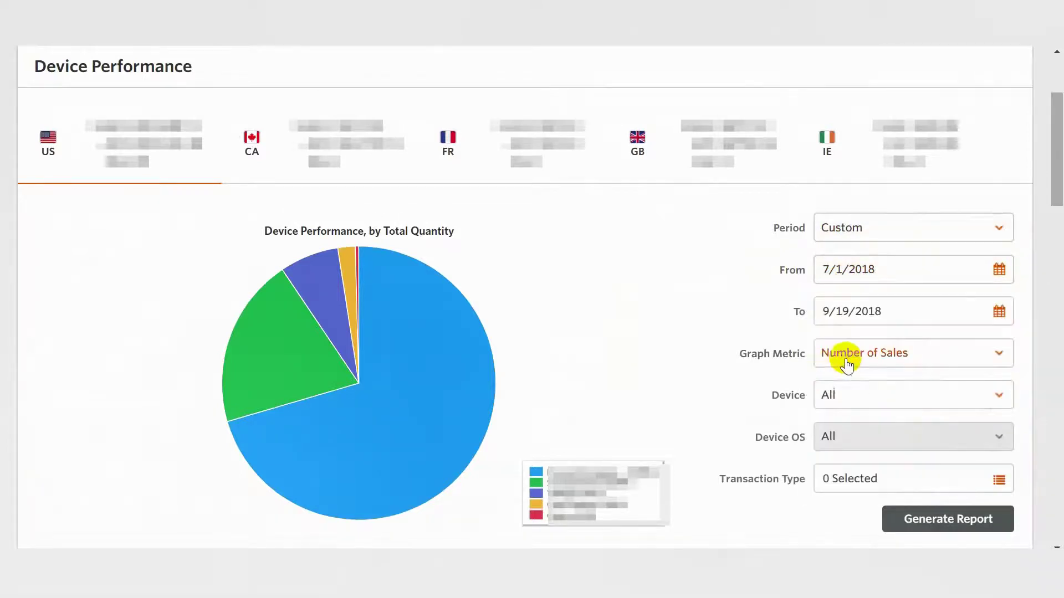
{"action": "left_click", "coordinate": [847, 360]}
{"action": "left_click", "coordinate": [856, 414]}
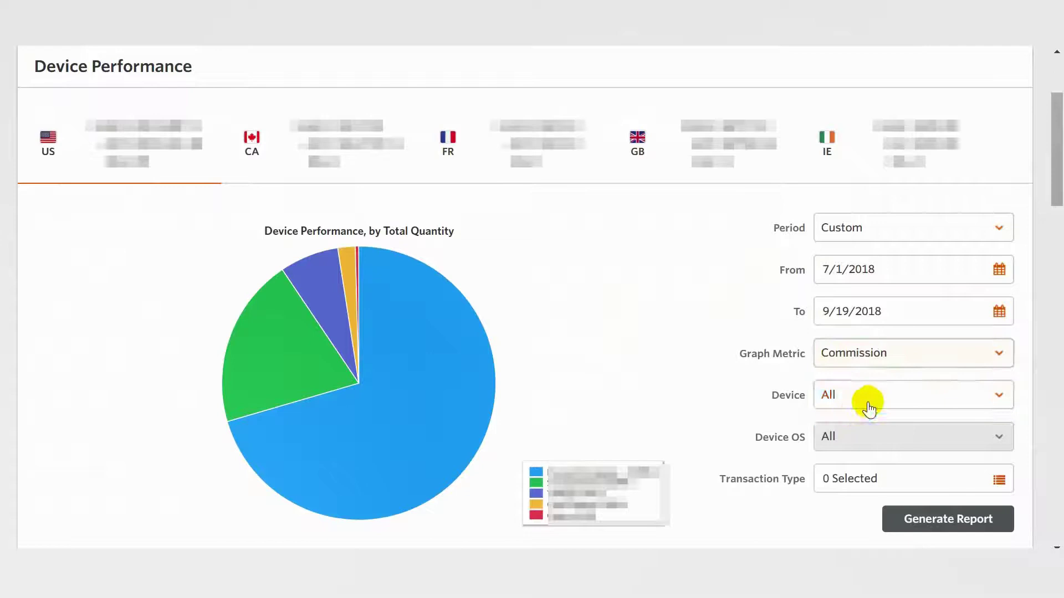
Set the device filter to Smartphones, keep Device OS on All, and generate the Device Performance report.
{"action": "left_click", "coordinate": [868, 398]}
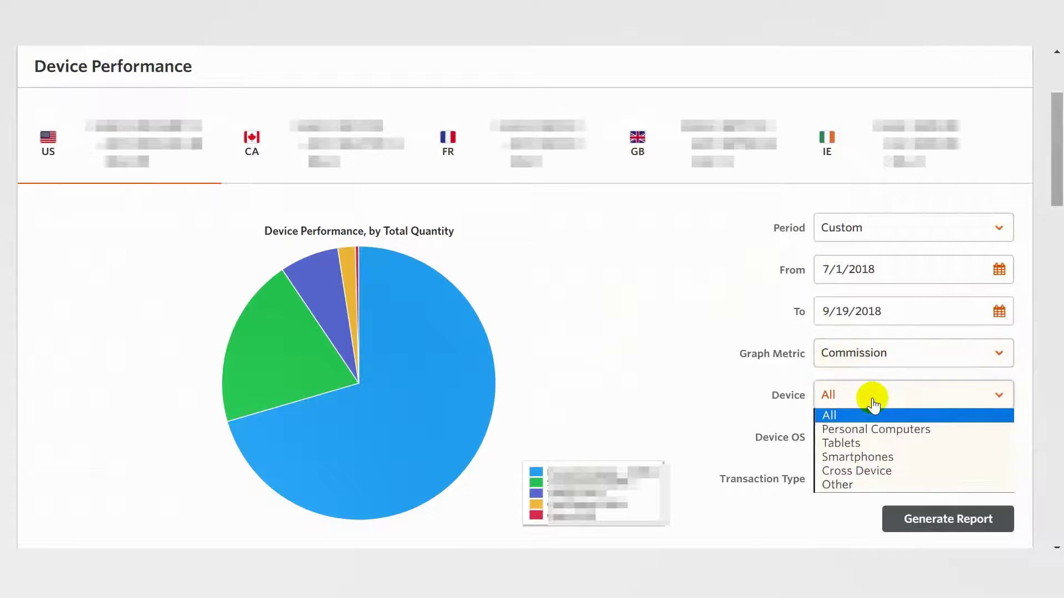
{"action": "left_click", "coordinate": [870, 455]}
{"action": "left_click", "coordinate": [879, 446]}
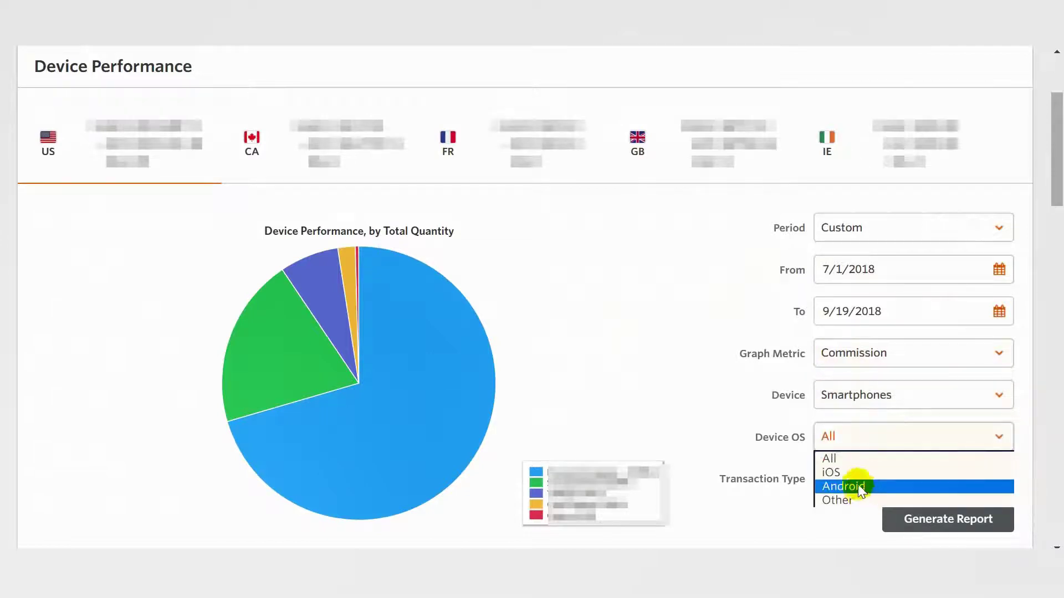
{"action": "left_click", "coordinate": [867, 438]}
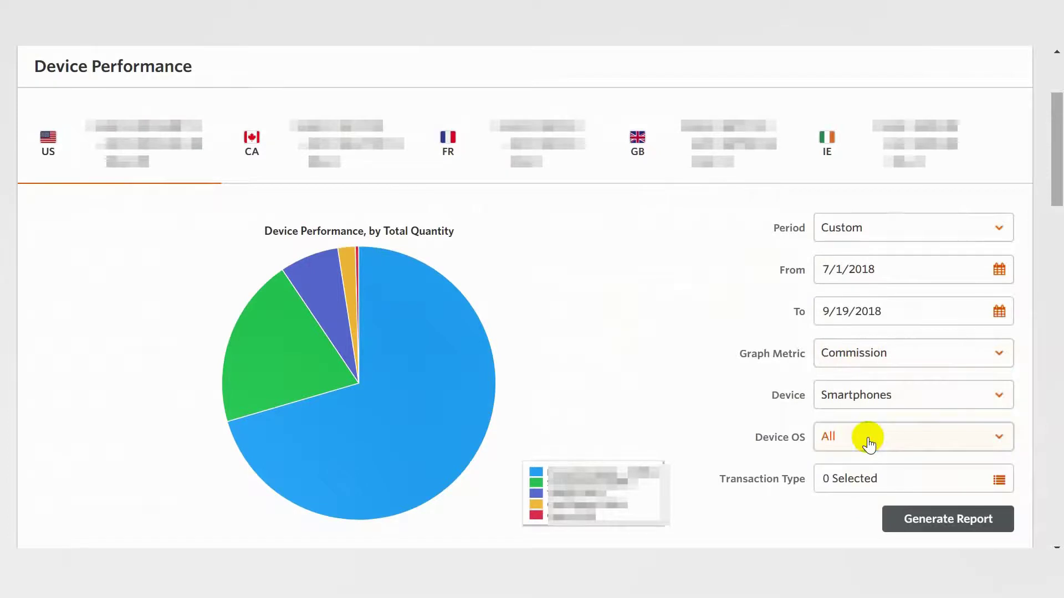
{"action": "left_click", "coordinate": [922, 518]}
Examine the per-device rows and grand totals of the Device Performance report, and export it for Excel.
{"action": "scroll", "coordinate": [723, 257], "scroll_direction": "down", "scroll_amount": 2}
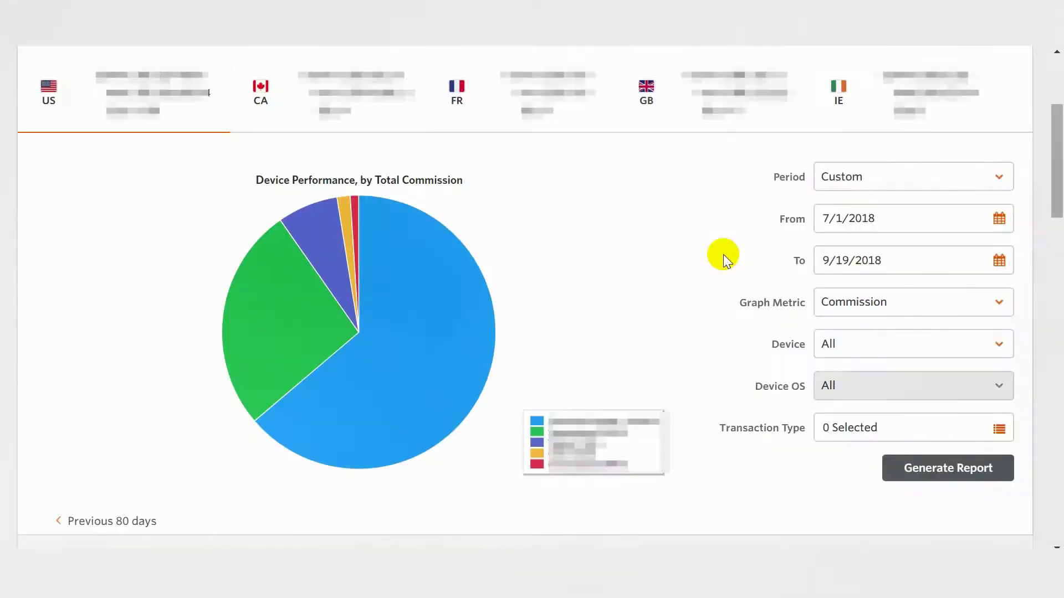
{"action": "scroll", "coordinate": [723, 254], "scroll_direction": "down", "scroll_amount": 8}
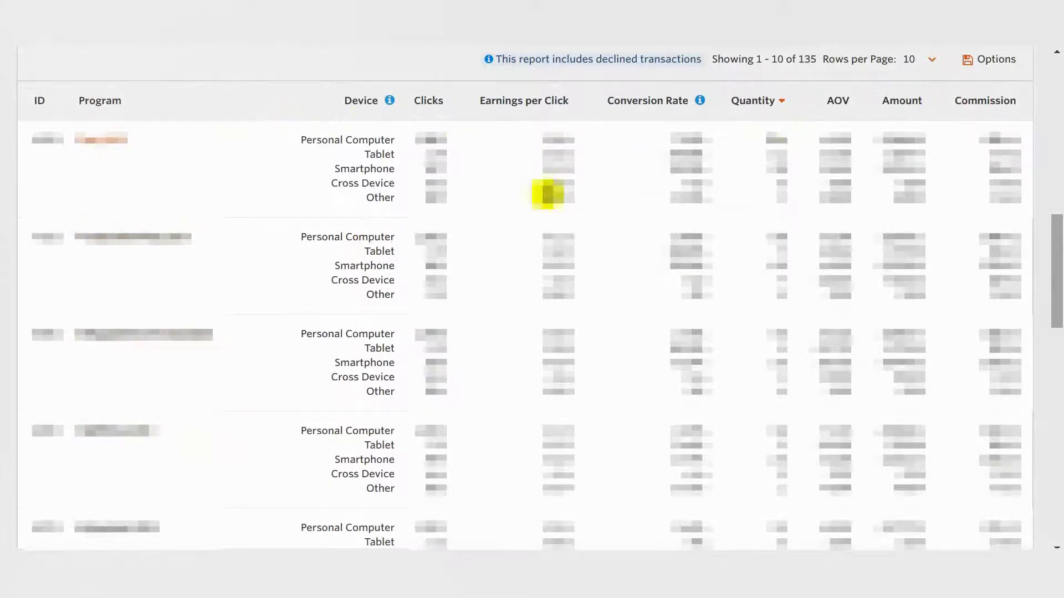
{"action": "scroll", "coordinate": [437, 212], "scroll_direction": "down", "scroll_amount": 15}
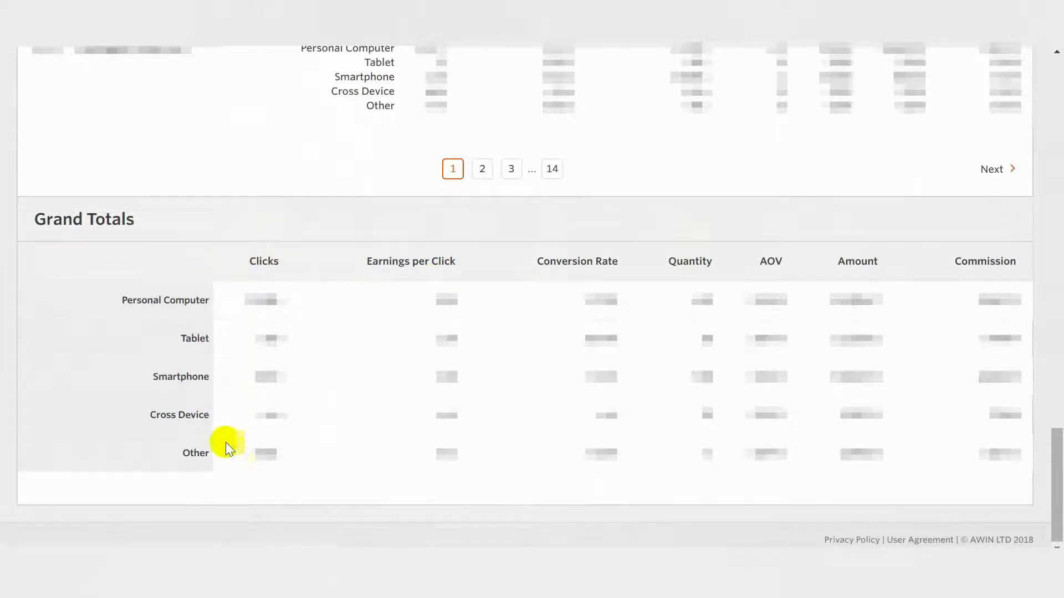
{"action": "scroll", "coordinate": [795, 226], "scroll_direction": "up", "scroll_amount": 10}
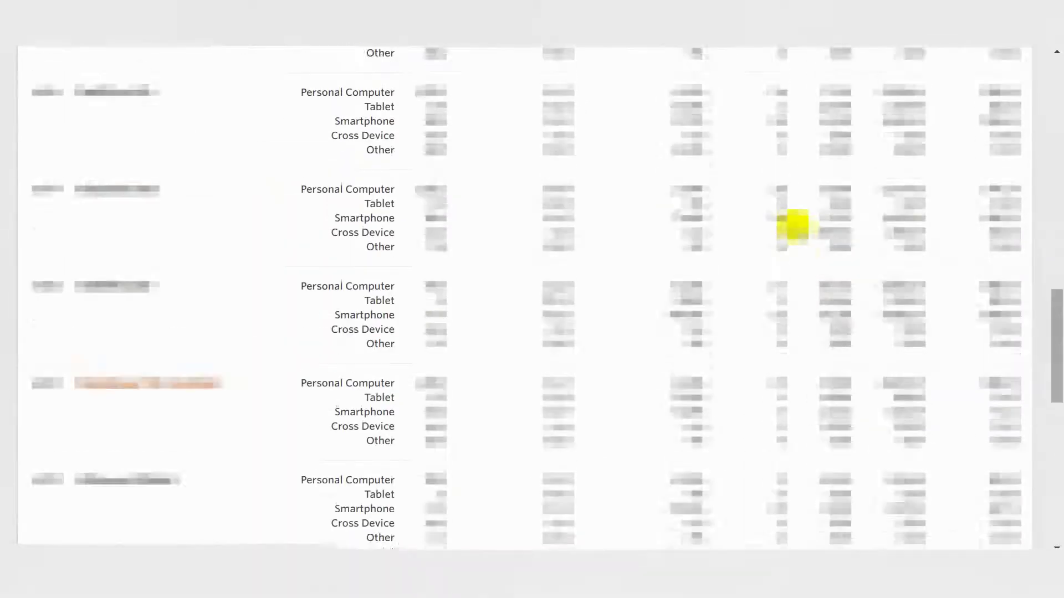
{"action": "scroll", "coordinate": [796, 226], "scroll_direction": "up", "scroll_amount": 5}
{"action": "left_click", "coordinate": [964, 256]}
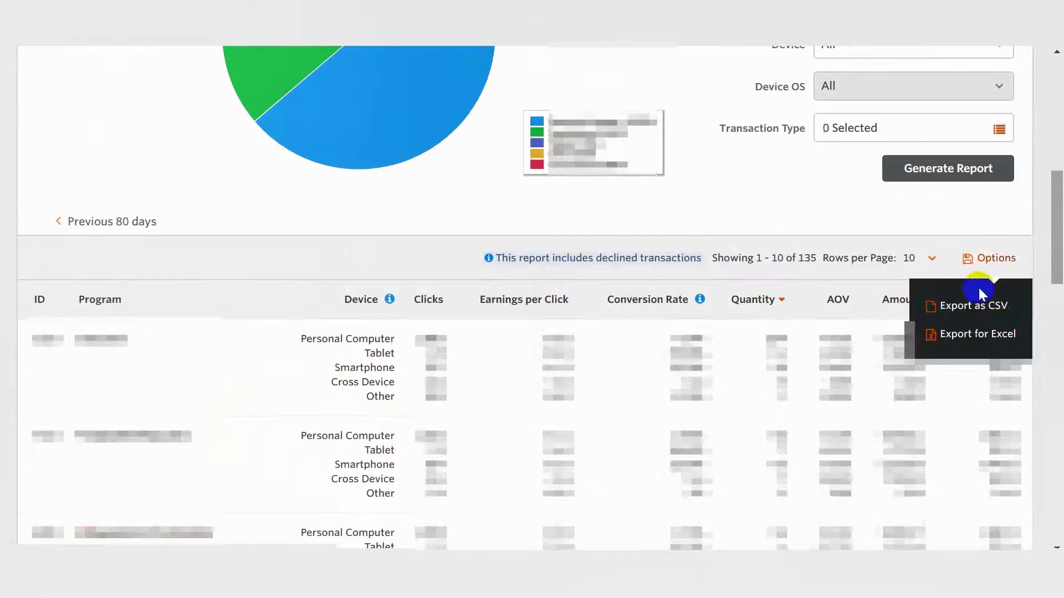
{"action": "left_click", "coordinate": [979, 336]}
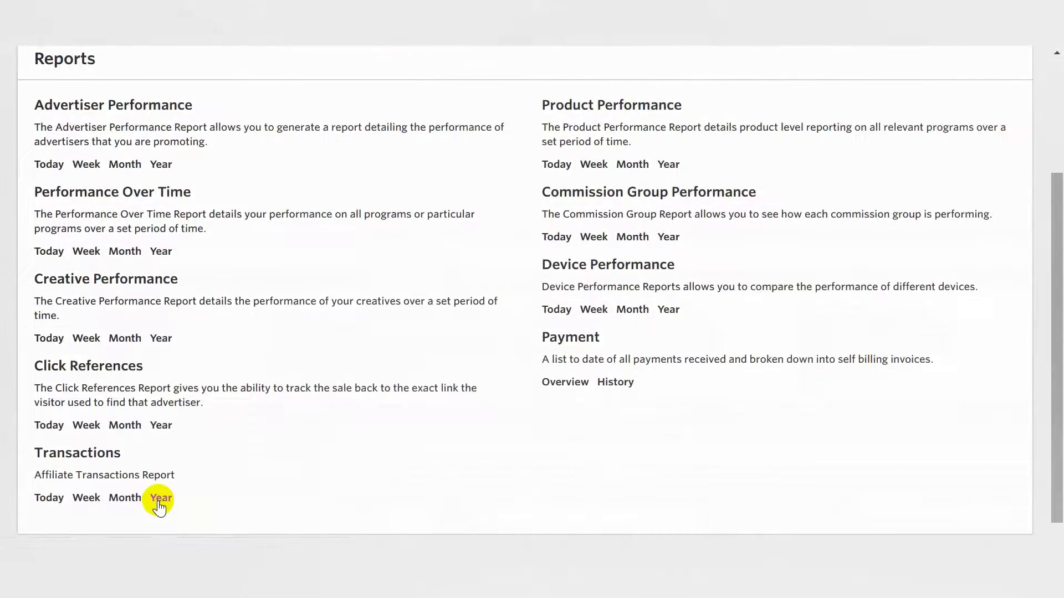
Open the yearly Transactions report and set its period to Last Month.
{"action": "left_click", "coordinate": [160, 498]}
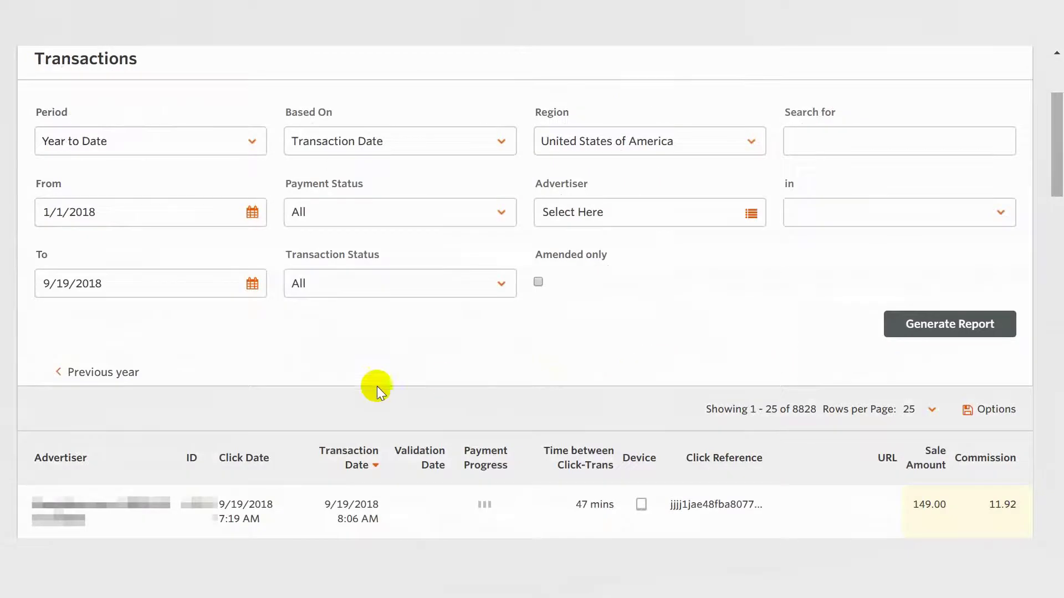
{"action": "left_click", "coordinate": [251, 140]}
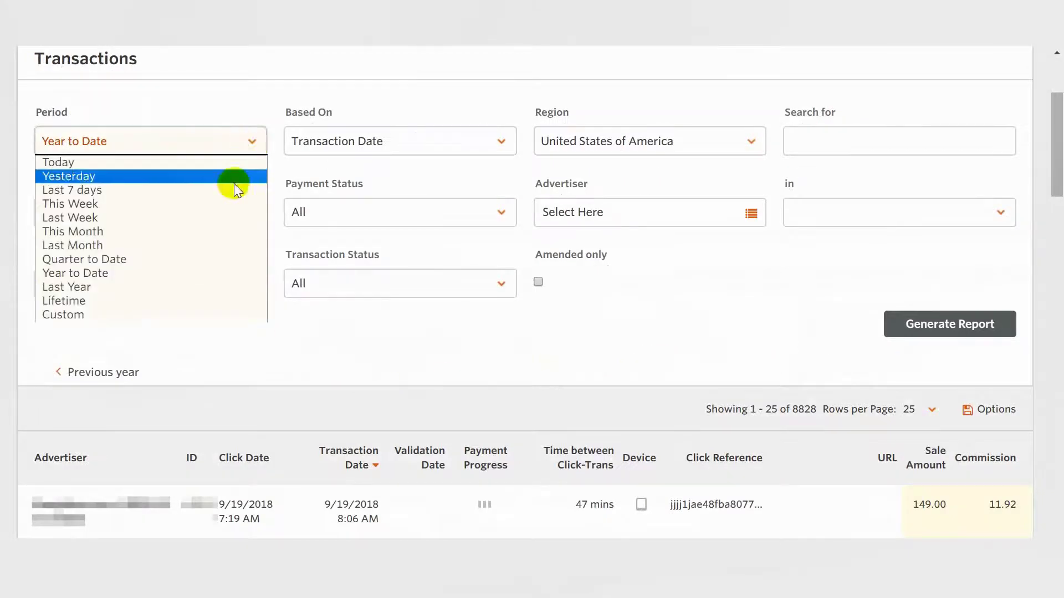
{"action": "left_click", "coordinate": [209, 242]}
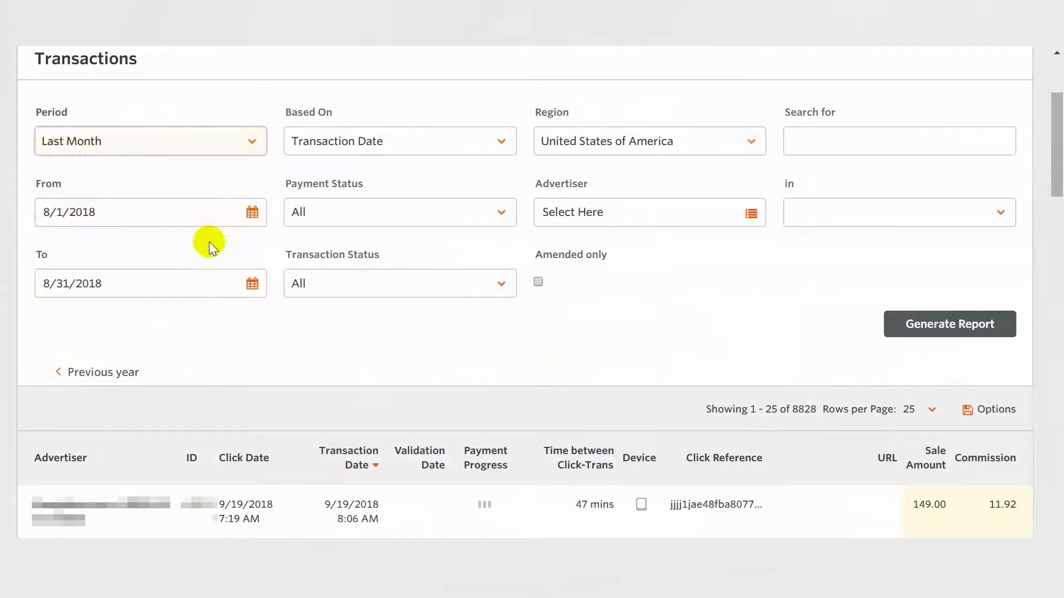
Review the Payment Status, Transaction Status and search-in options, keeping both statuses on All and the search-in choice blank.
{"action": "left_click", "coordinate": [477, 211]}
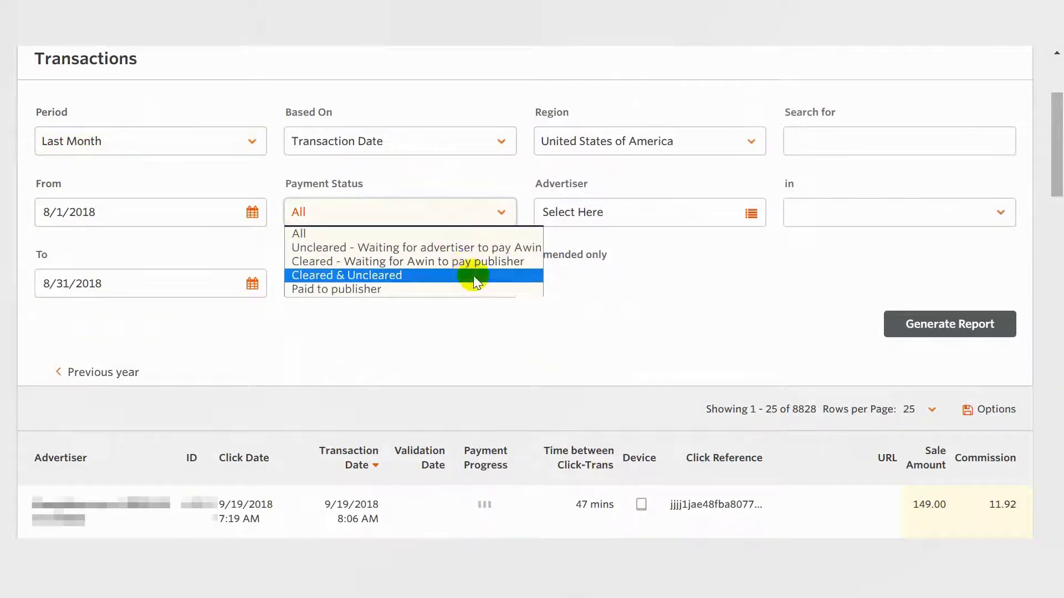
{"action": "left_click", "coordinate": [463, 232]}
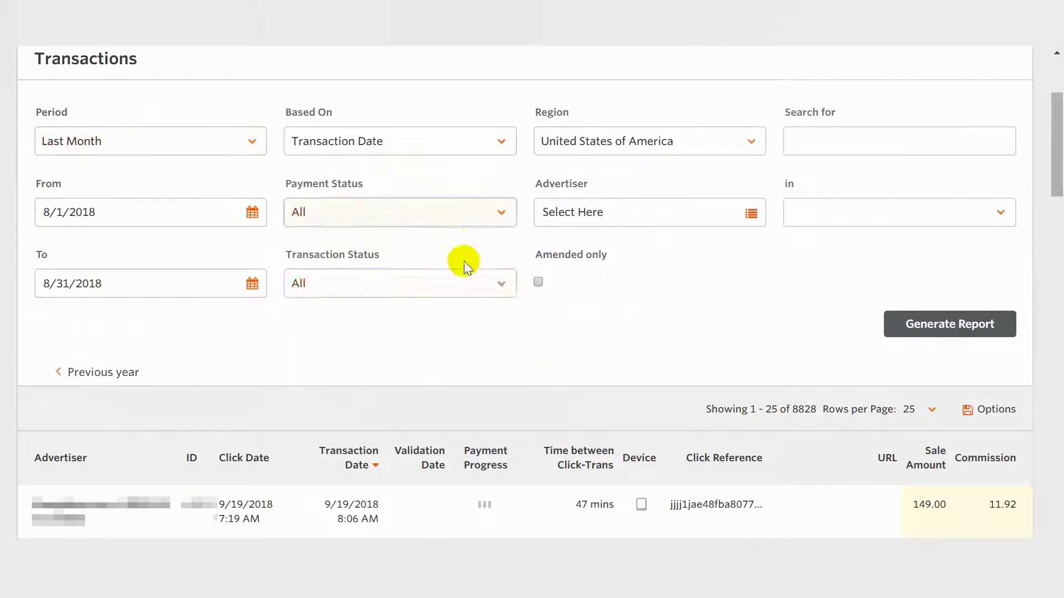
{"action": "left_click", "coordinate": [467, 282]}
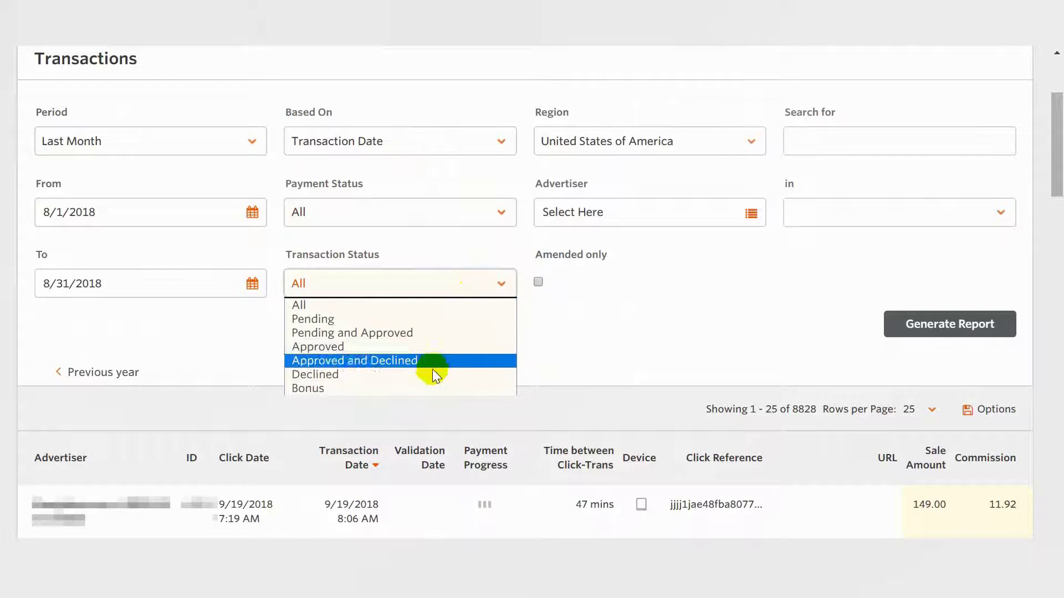
{"action": "left_click", "coordinate": [441, 307]}
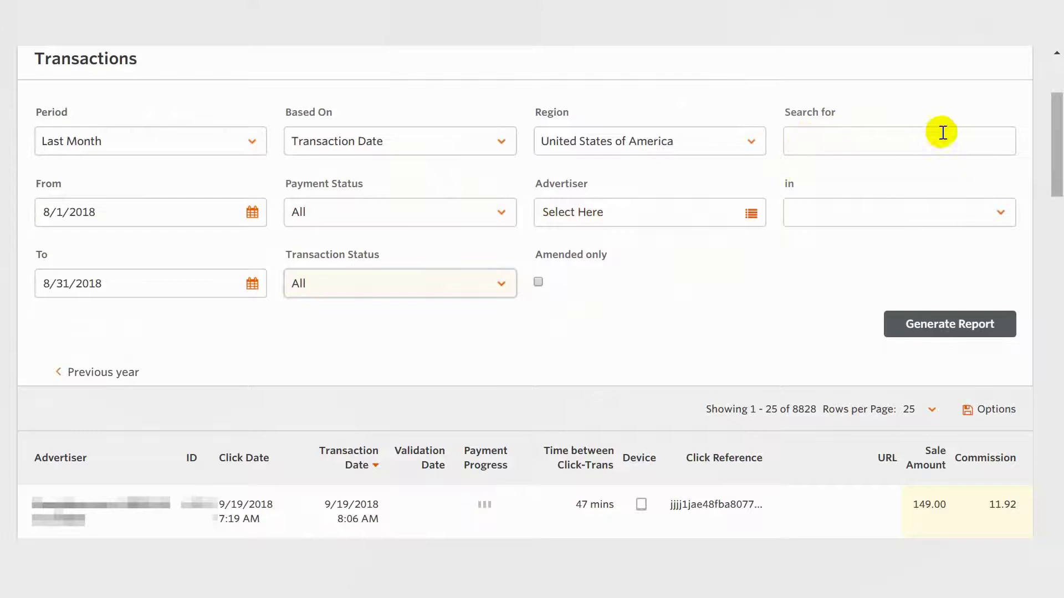
{"action": "left_click", "coordinate": [829, 222]}
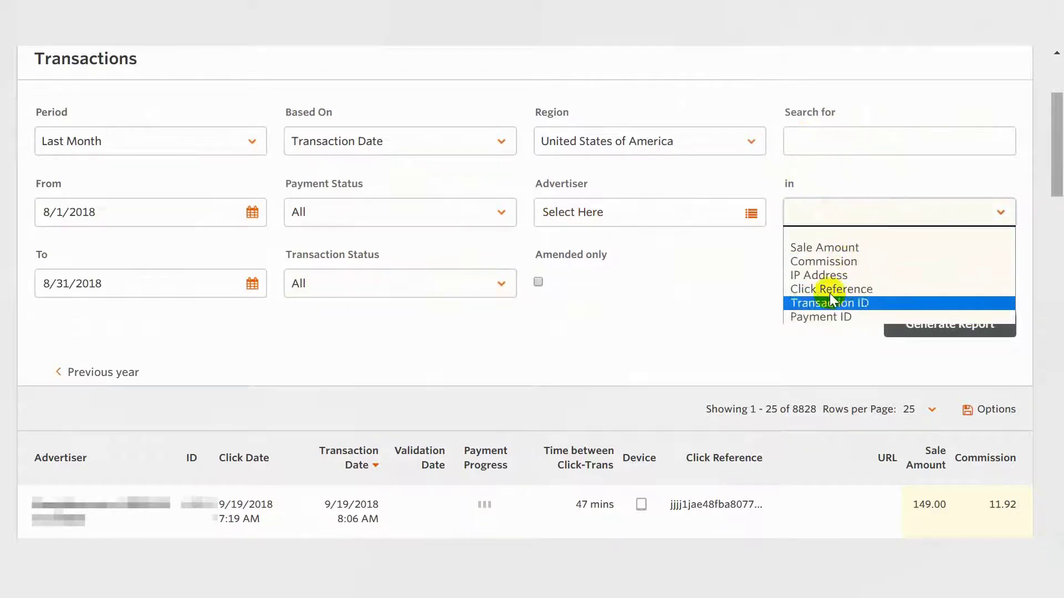
{"action": "left_click", "coordinate": [827, 233]}
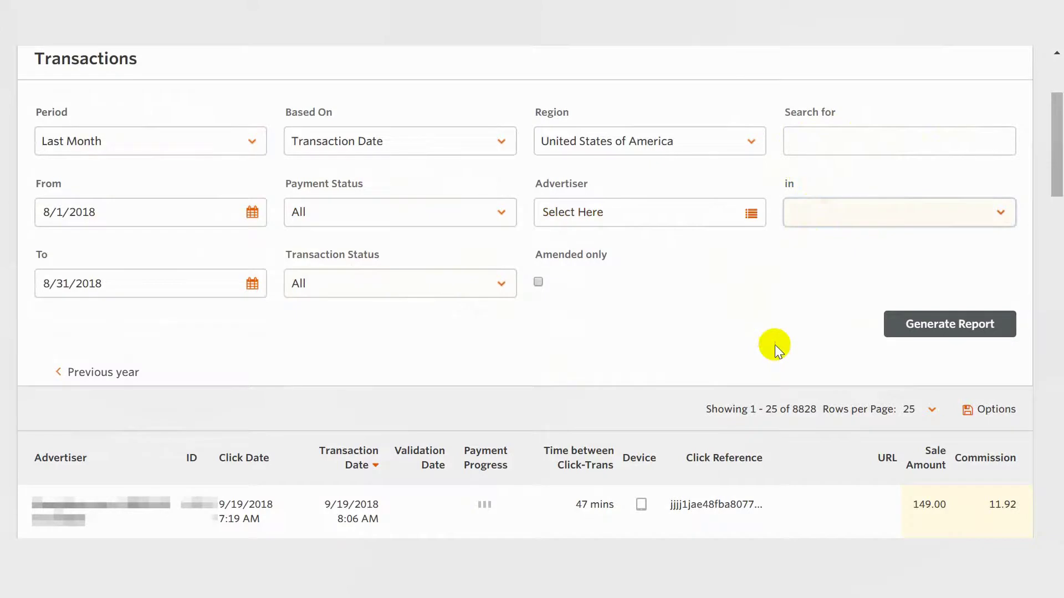
Generate last month's Transactions report and examine its transaction rows and grand totals by status.
{"action": "left_click", "coordinate": [910, 320]}
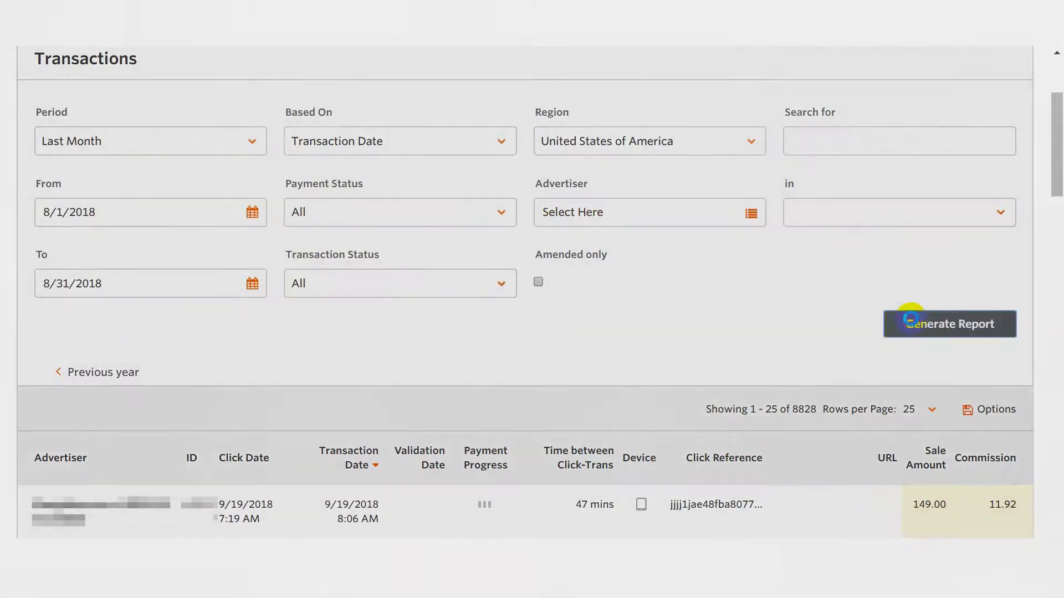
{"action": "scroll", "coordinate": [626, 297], "scroll_direction": "down", "scroll_amount": 6}
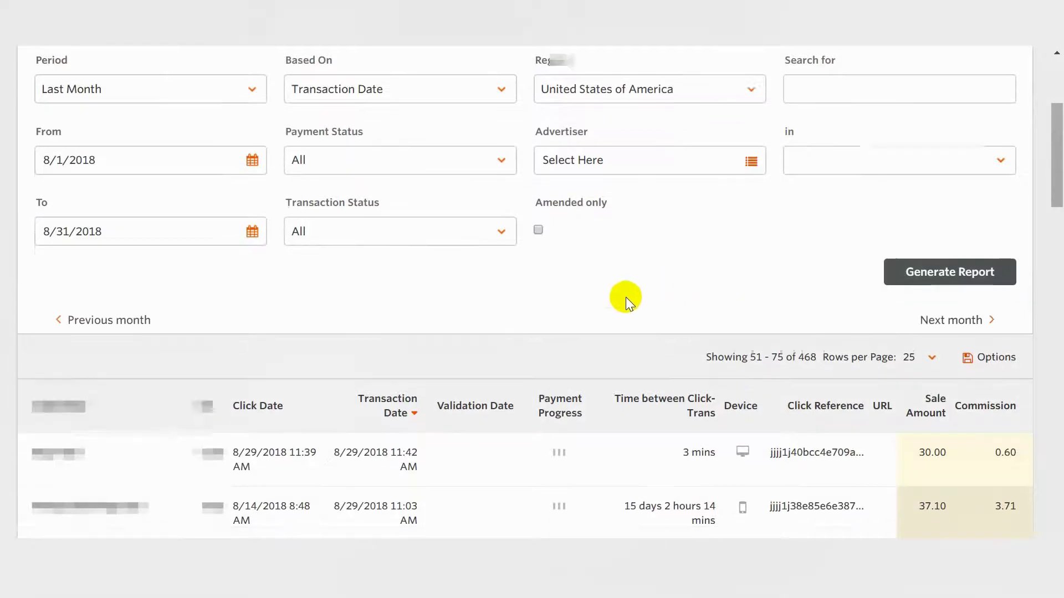
{"action": "scroll", "coordinate": [615, 310], "scroll_direction": "down", "scroll_amount": 12}
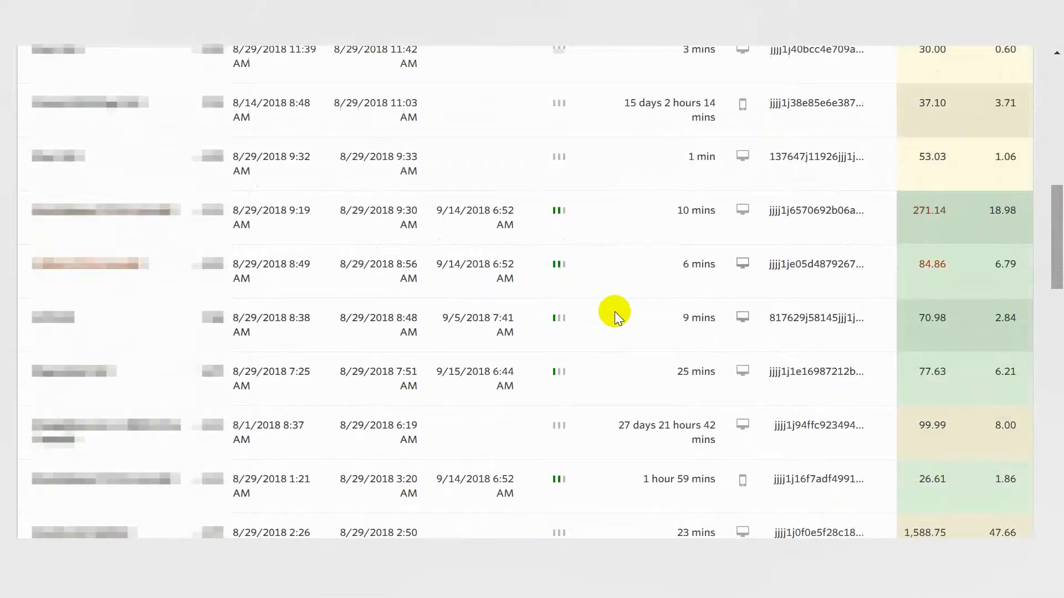
{"action": "scroll", "coordinate": [614, 311], "scroll_direction": "down", "scroll_amount": 8}
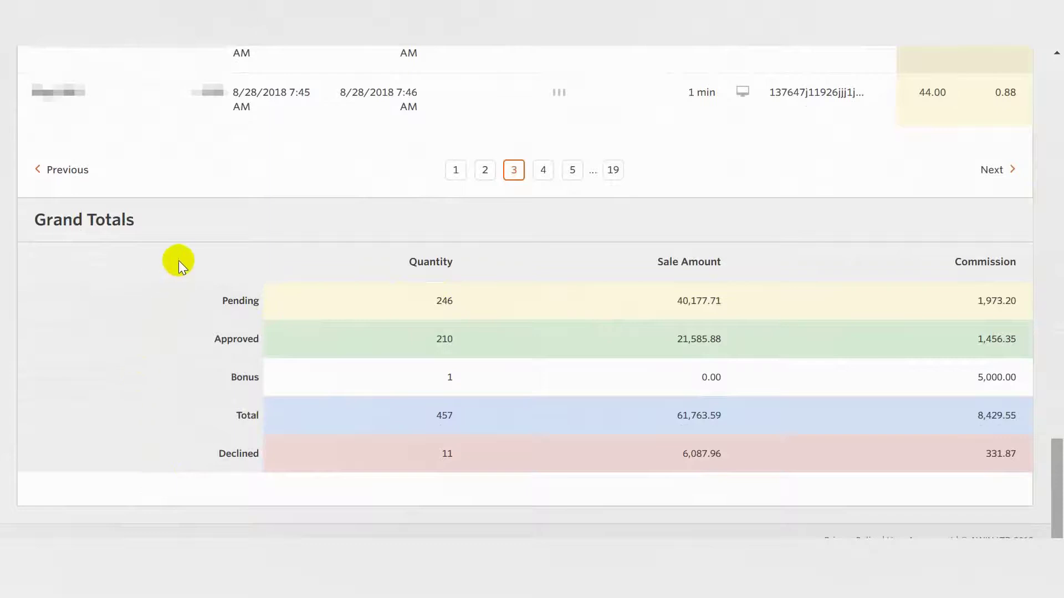
Examine the payment progress details of uncleared, paid and declined transactions in the Transactions report.
{"action": "scroll", "coordinate": [191, 260], "scroll_direction": "up", "scroll_amount": 15}
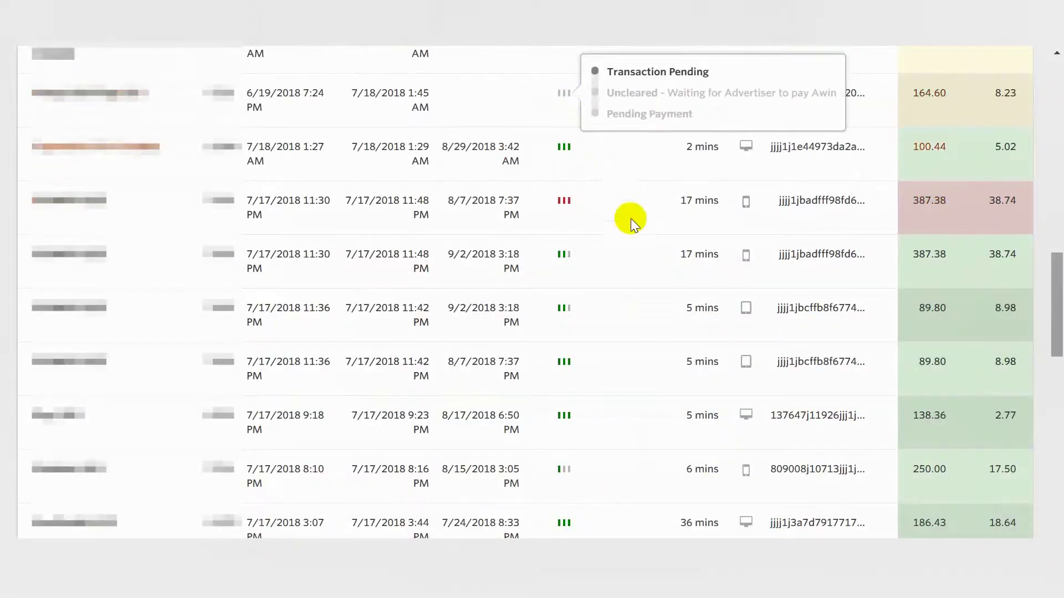
{"action": "mouse_move", "coordinate": [561, 472]}
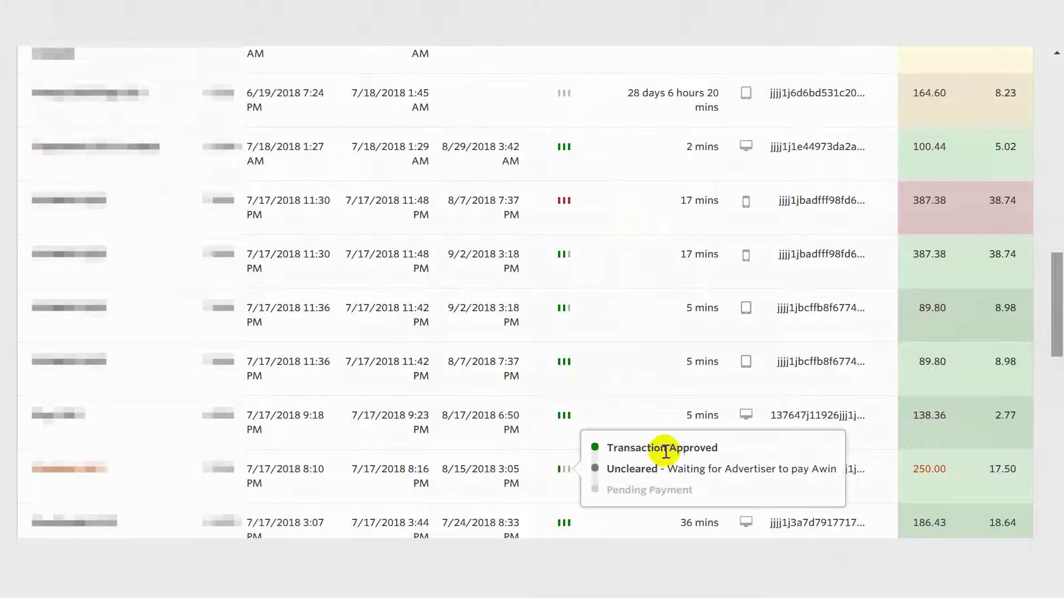
{"action": "mouse_move", "coordinate": [564, 307]}
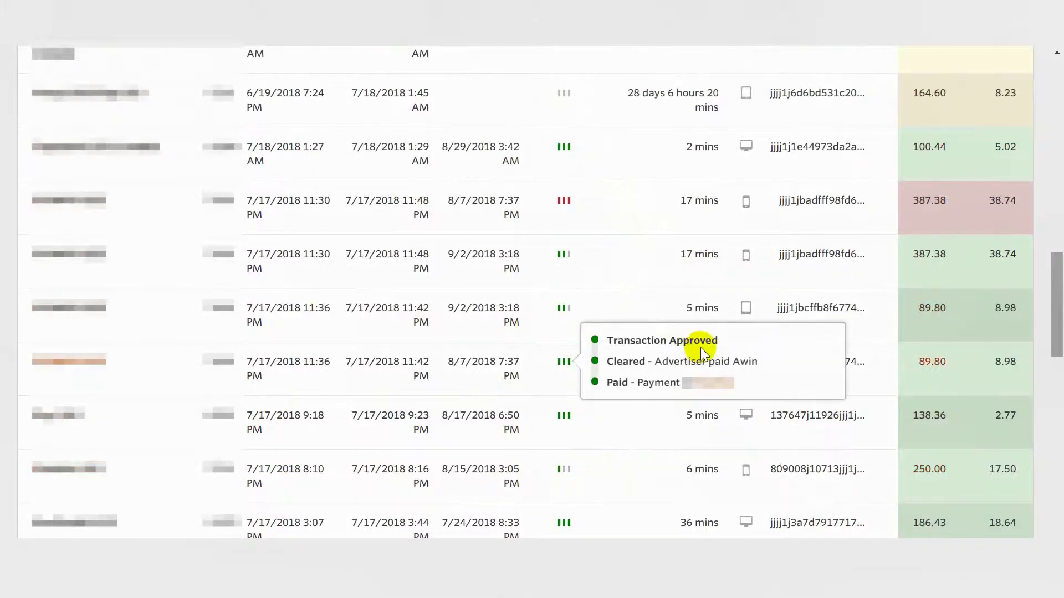
{"action": "mouse_move", "coordinate": [570, 198]}
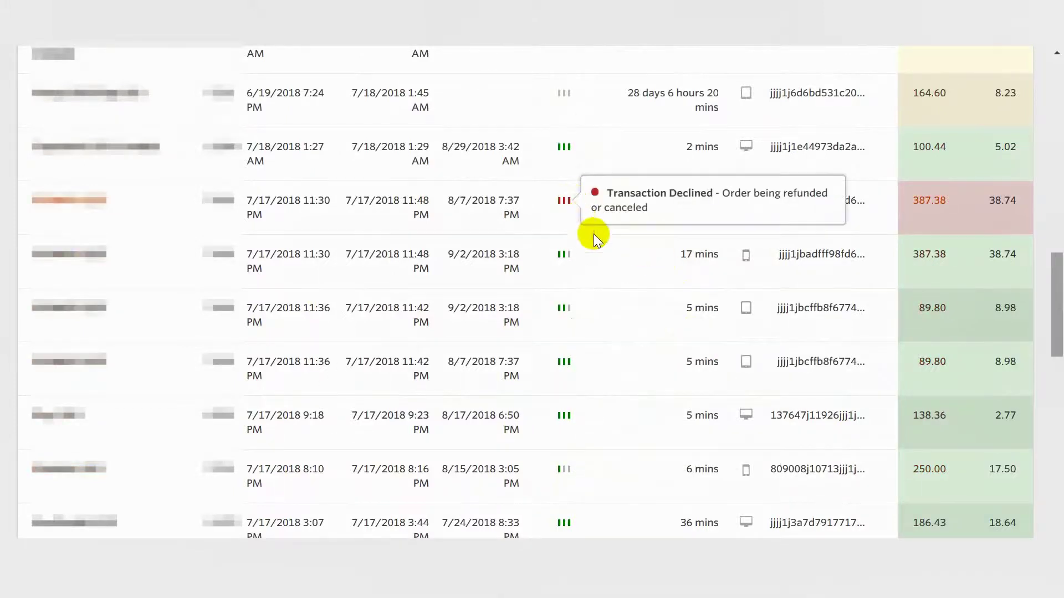
Open the export options of the Transactions report.
{"action": "scroll", "coordinate": [677, 292], "scroll_direction": "up", "scroll_amount": 7}
{"action": "scroll", "coordinate": [677, 291], "scroll_direction": "up", "scroll_amount": 2}
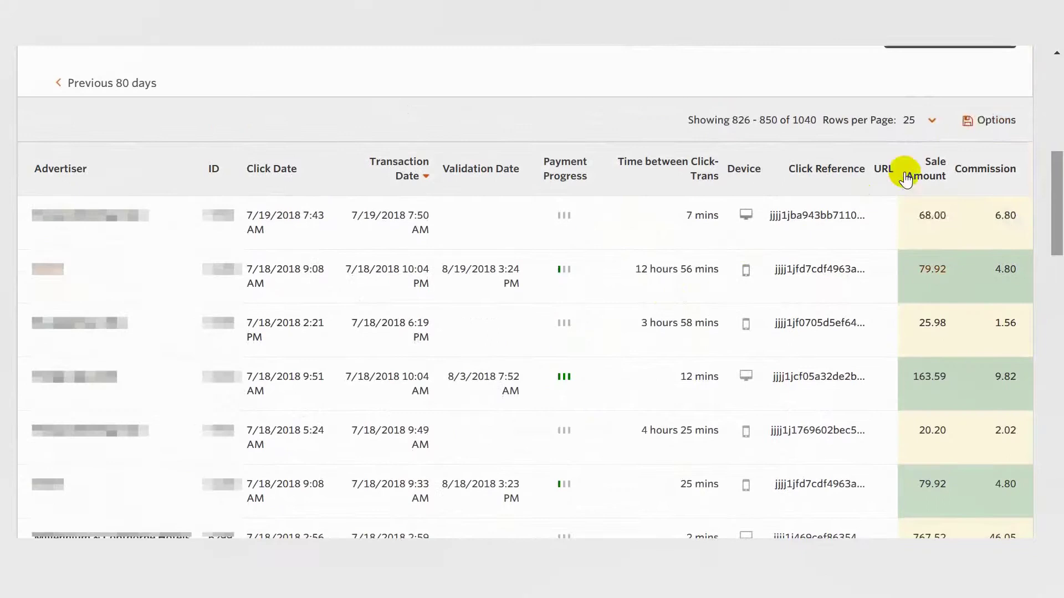
{"action": "left_click", "coordinate": [991, 121]}
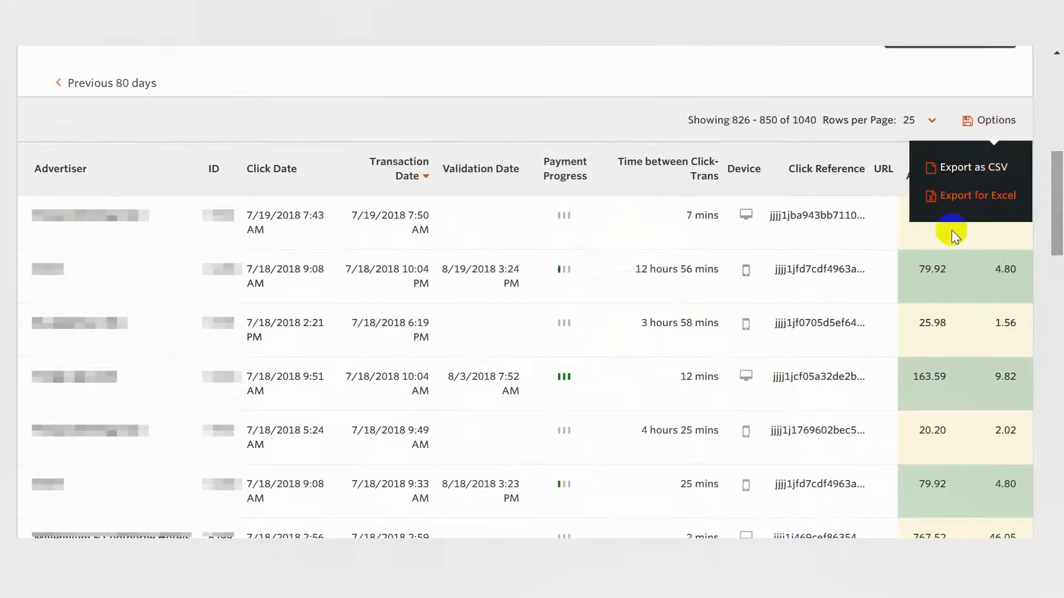